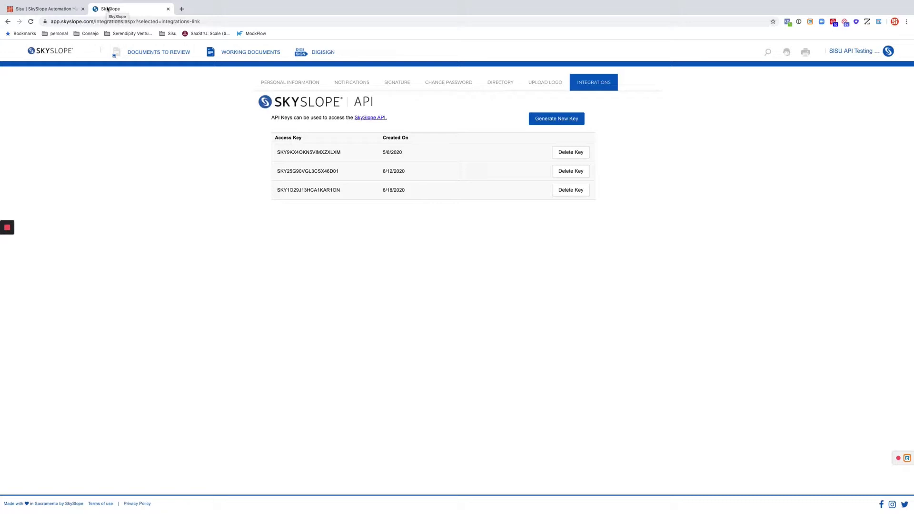
Show the Admin Manage Agents list with three active agents in the Sisu Test office
{"action": "left_click", "coordinate": [852, 53]}
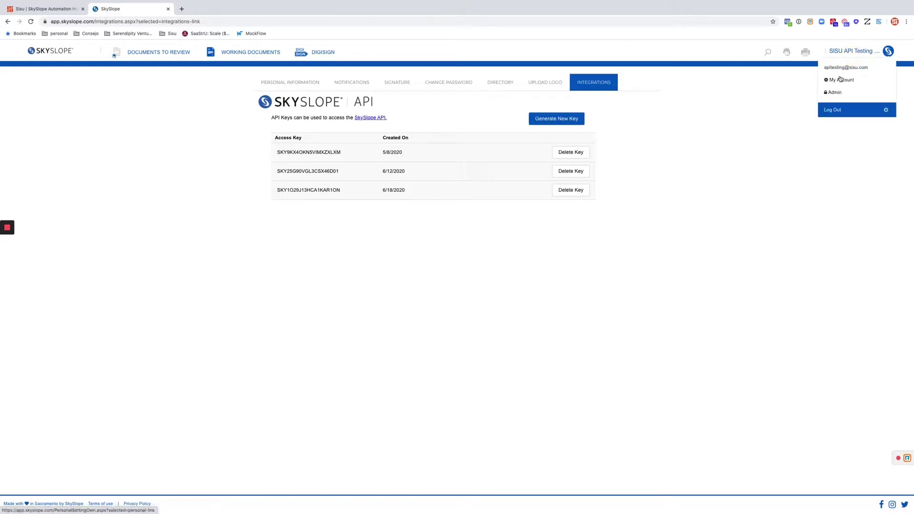
{"action": "left_click", "coordinate": [834, 92]}
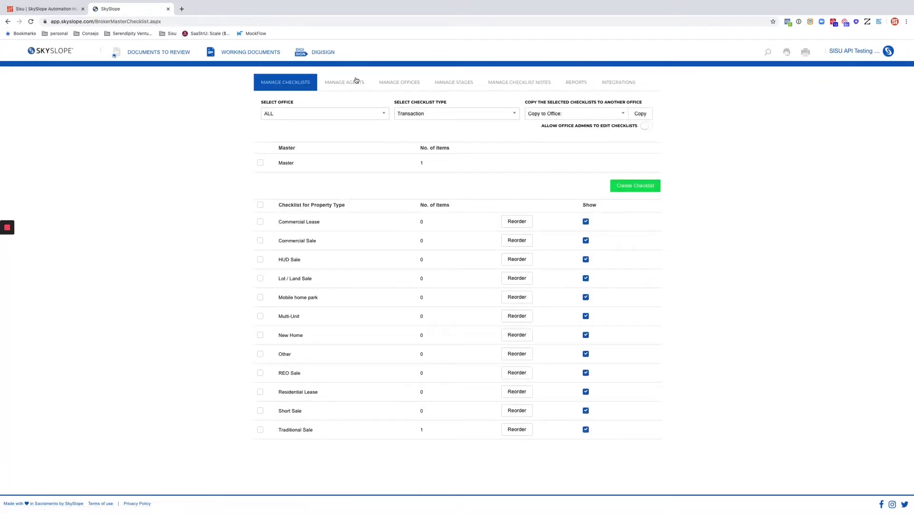
{"action": "left_click", "coordinate": [361, 87]}
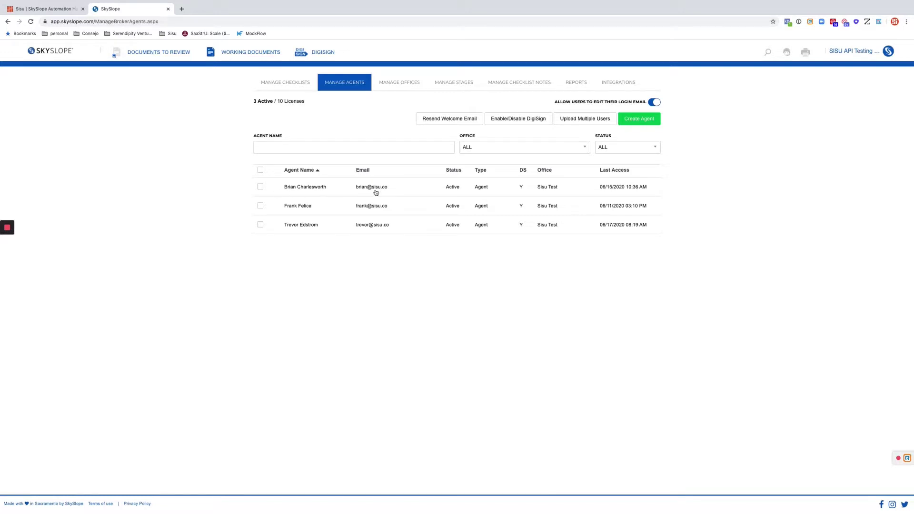
{"action": "left_click_drag", "start_coordinate": [394, 188], "coordinate": [199, 174]}
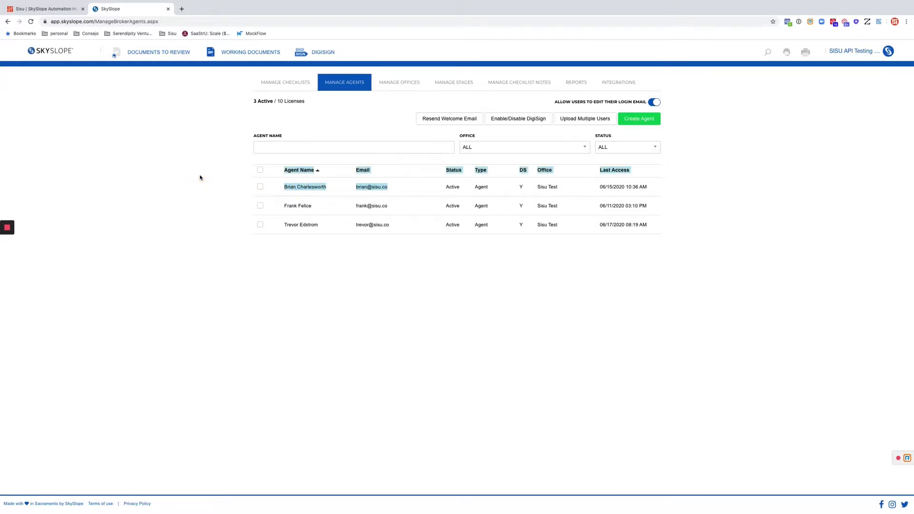
{"action": "left_click", "coordinate": [199, 174]}
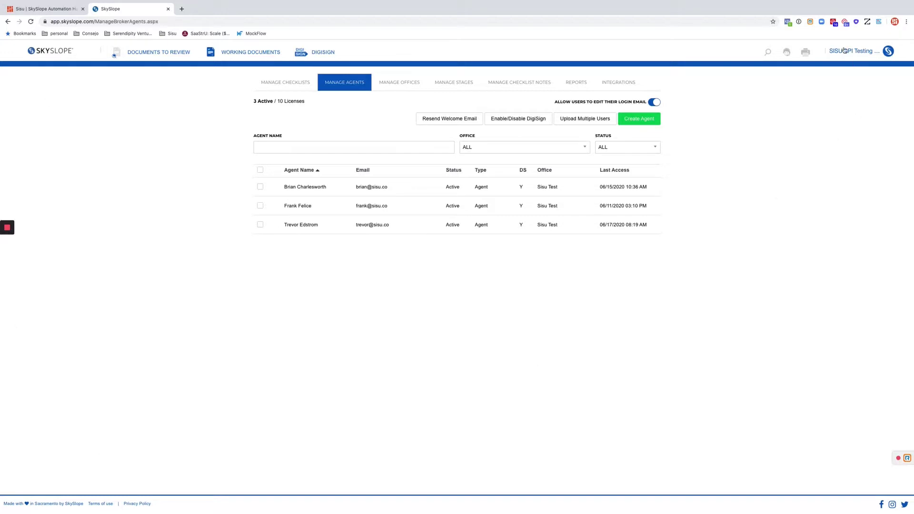
Show the Admin Integrations tab, where the SkySlope API is listed as Enabled
{"action": "left_click", "coordinate": [844, 50]}
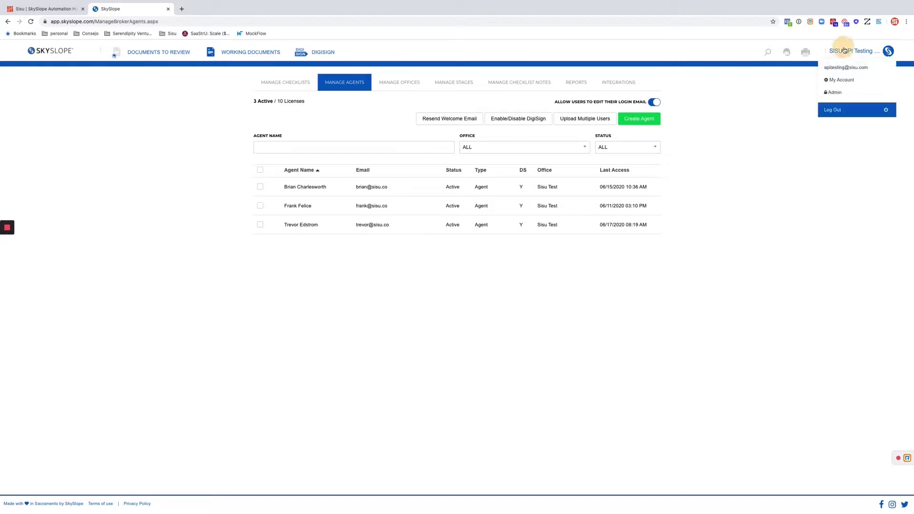
{"action": "left_click", "coordinate": [832, 96]}
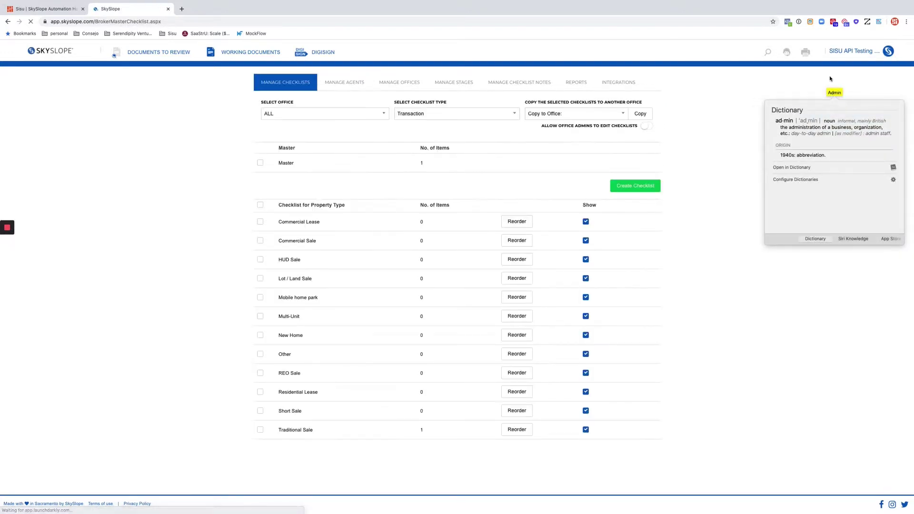
{"action": "left_click", "coordinate": [840, 53]}
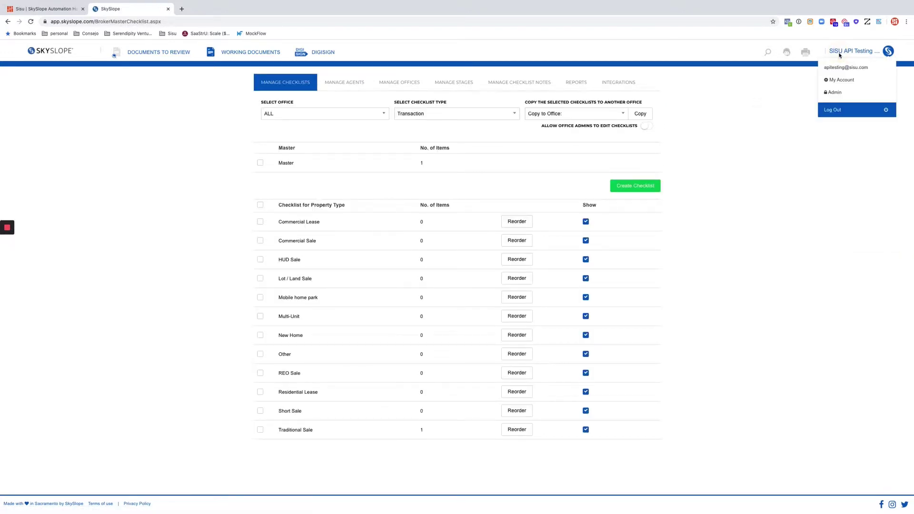
{"action": "left_click", "coordinate": [833, 95]}
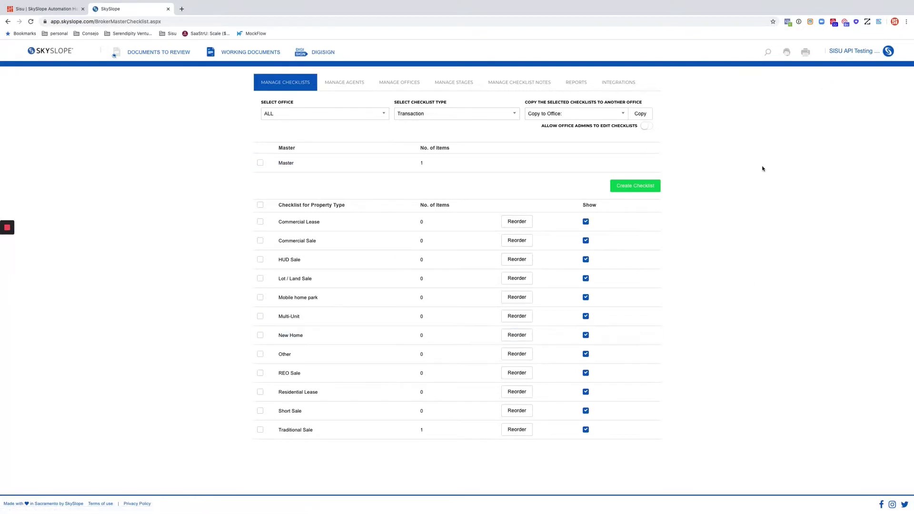
{"action": "left_click", "coordinate": [615, 83]}
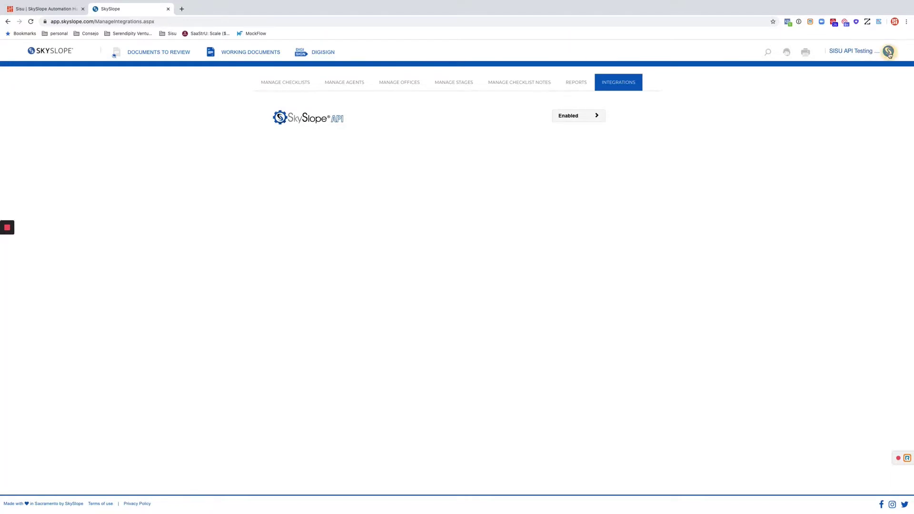
Delete the 6/18/2020 and 6/12/2020 API keys and generate a new access key and secret
{"action": "left_click", "coordinate": [888, 51]}
{"action": "left_click", "coordinate": [839, 80]}
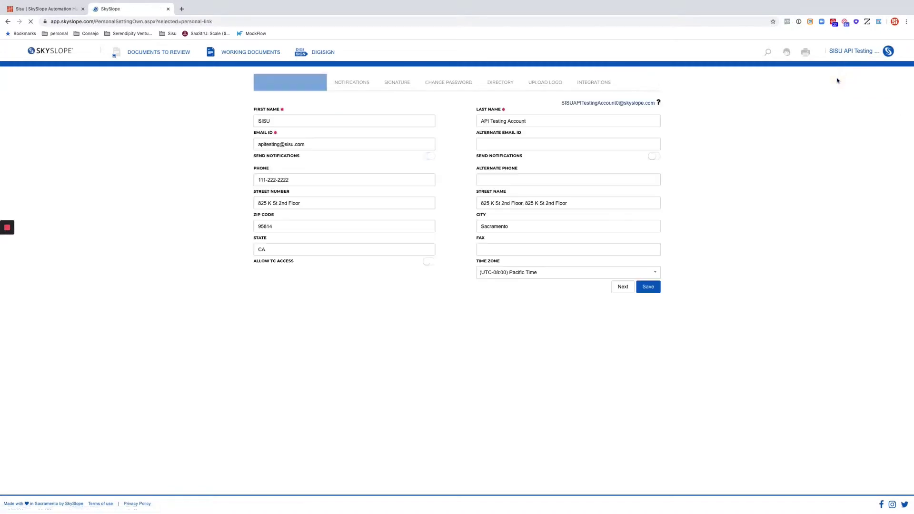
{"action": "left_click", "coordinate": [582, 85]}
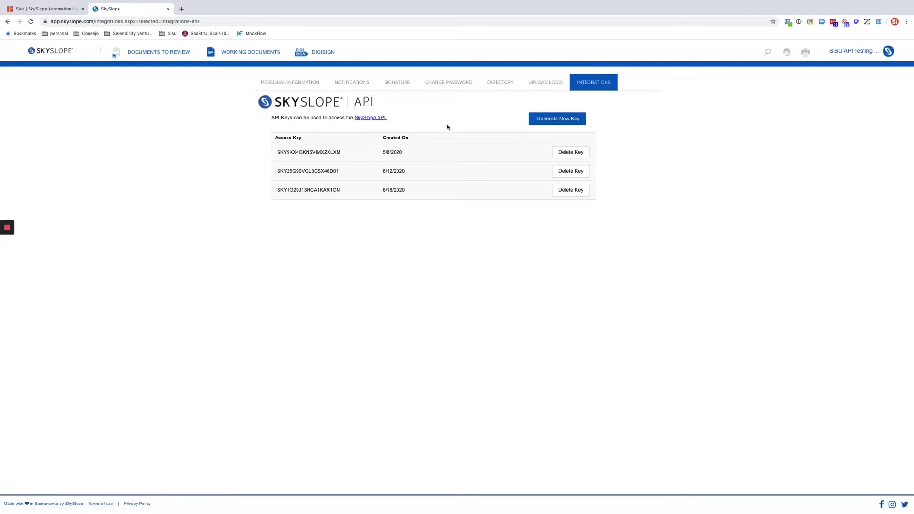
{"action": "left_click", "coordinate": [572, 189]}
{"action": "left_click", "coordinate": [544, 310]}
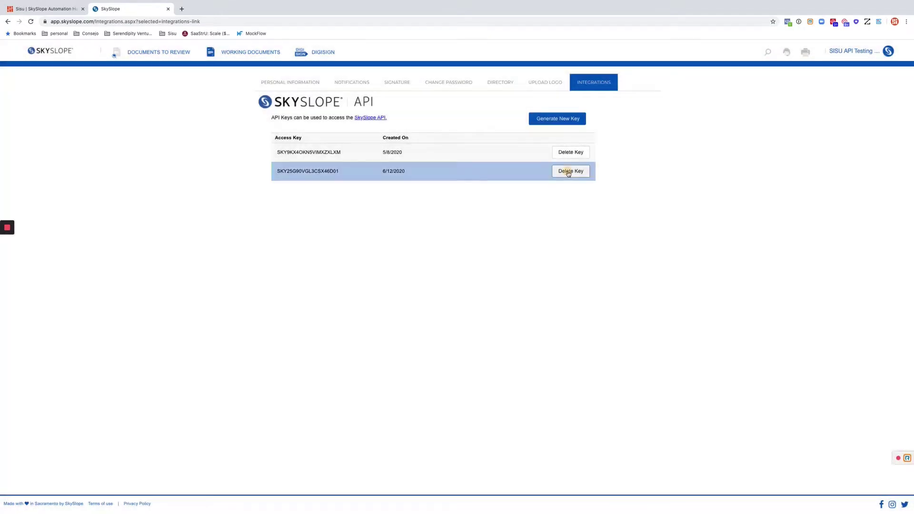
{"action": "left_click", "coordinate": [568, 172]}
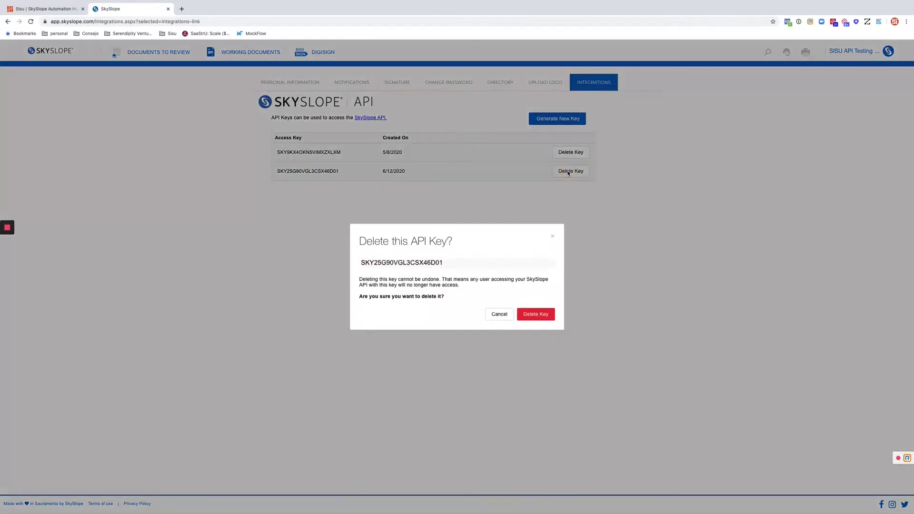
{"action": "left_click", "coordinate": [528, 314]}
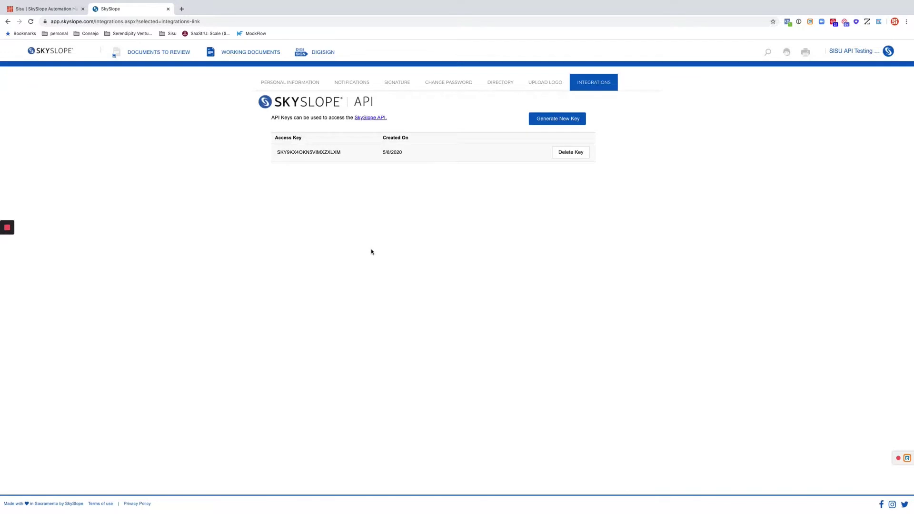
{"action": "left_click", "coordinate": [542, 123]}
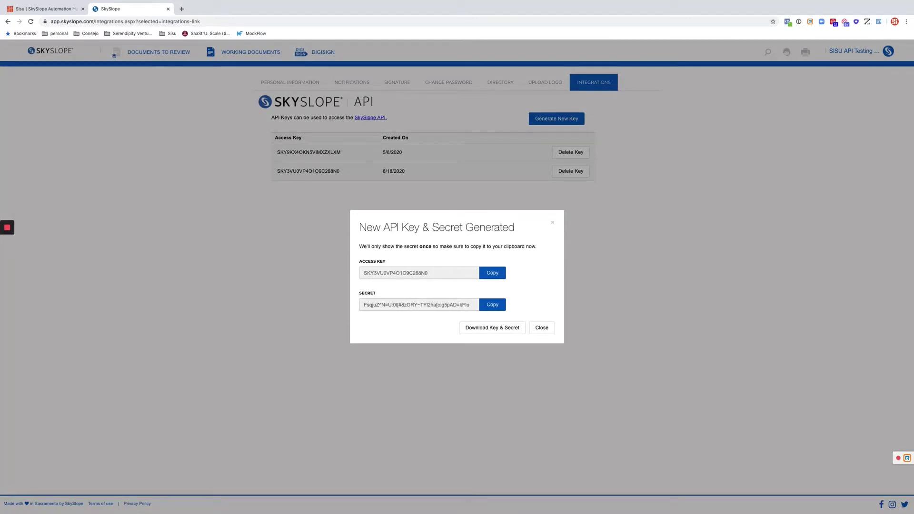
{"action": "left_click", "coordinate": [45, 8]}
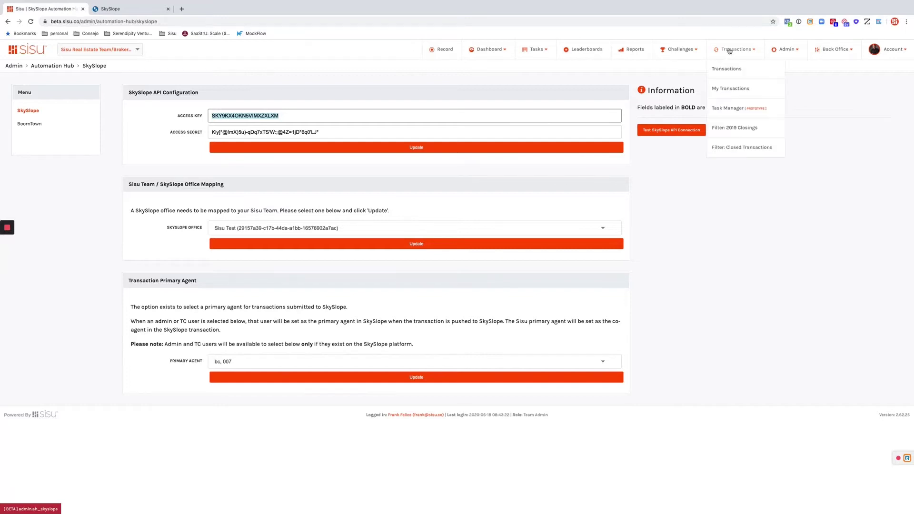
{"action": "mouse_move", "coordinate": [775, 50]}
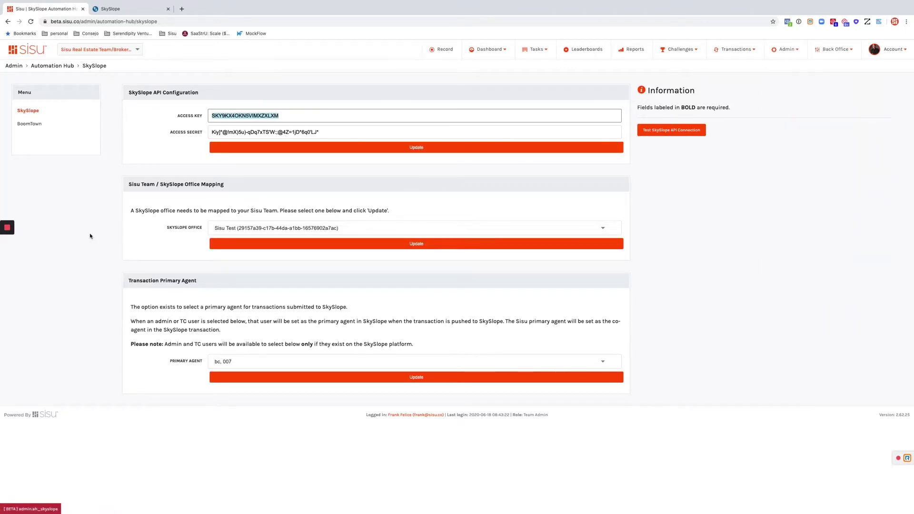
{"action": "left_click", "coordinate": [24, 112]}
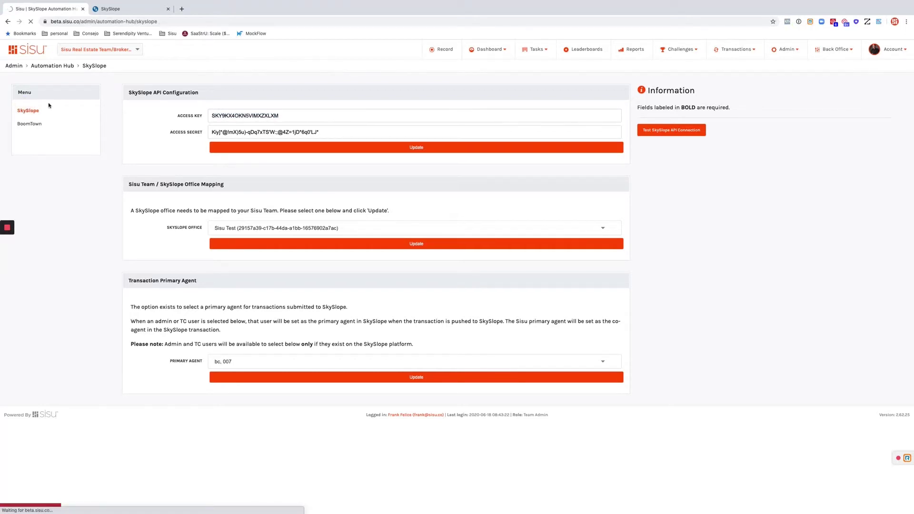
{"action": "mouse_move", "coordinate": [787, 49]}
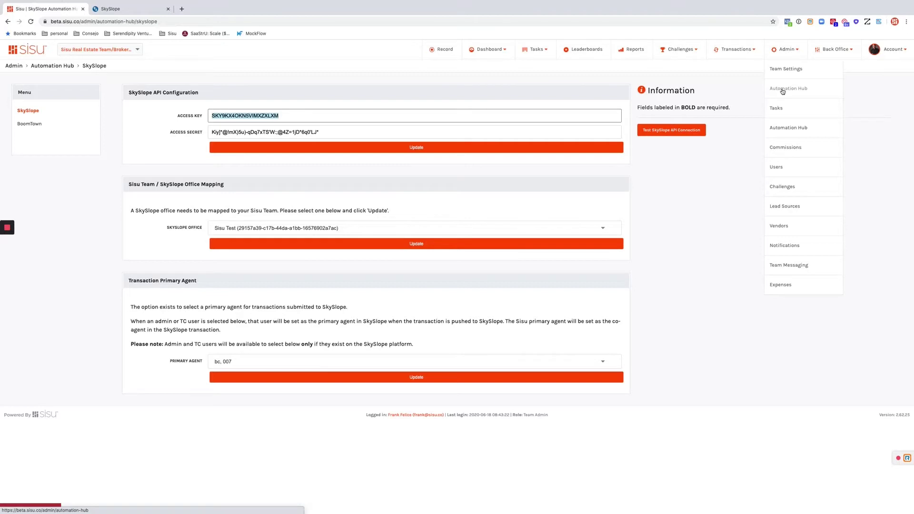
{"action": "left_click", "coordinate": [29, 113]}
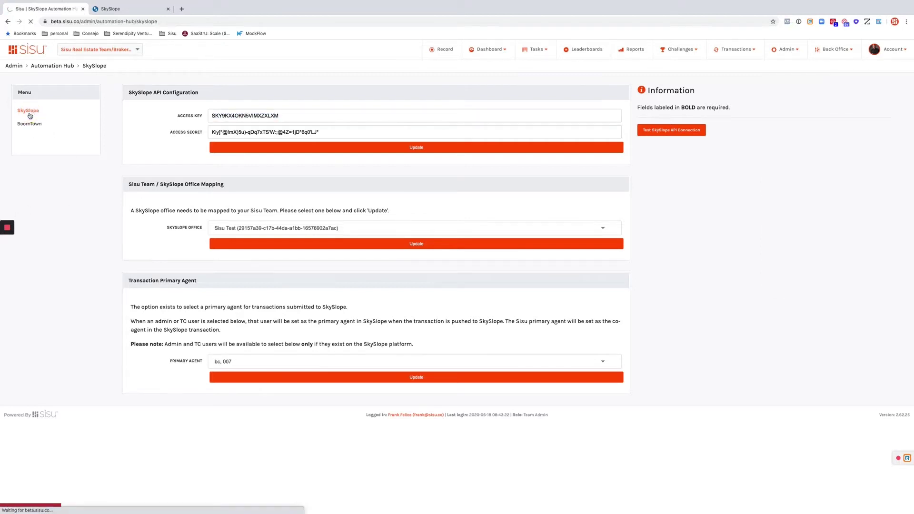
{"action": "double_click", "coordinate": [235, 115]}
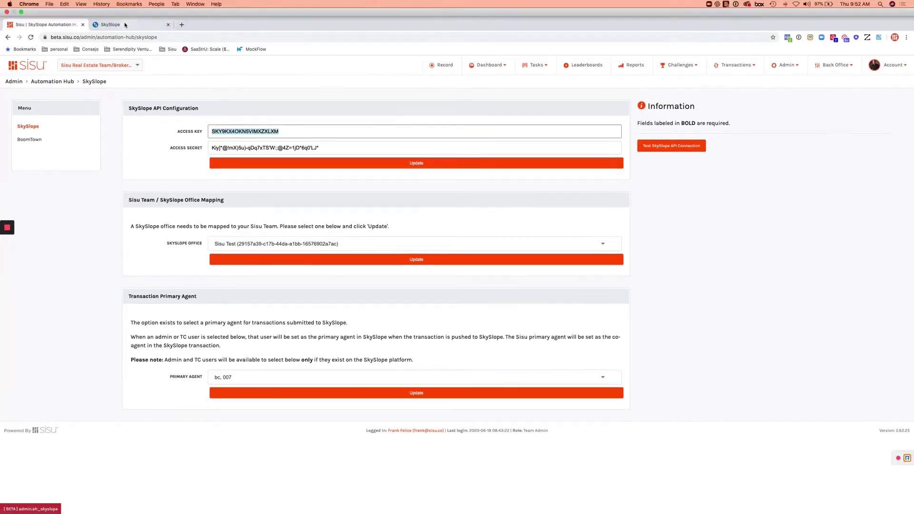
{"action": "left_click", "coordinate": [125, 25]}
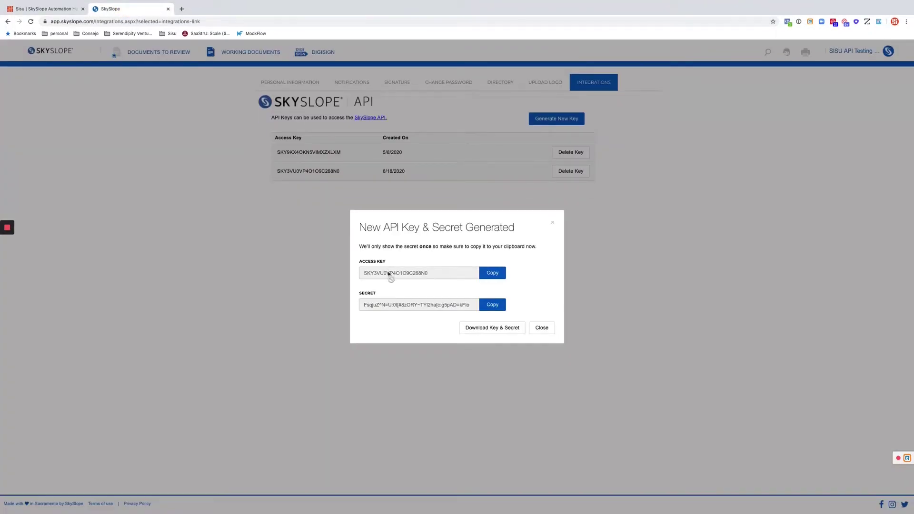
{"action": "left_click", "coordinate": [503, 273]}
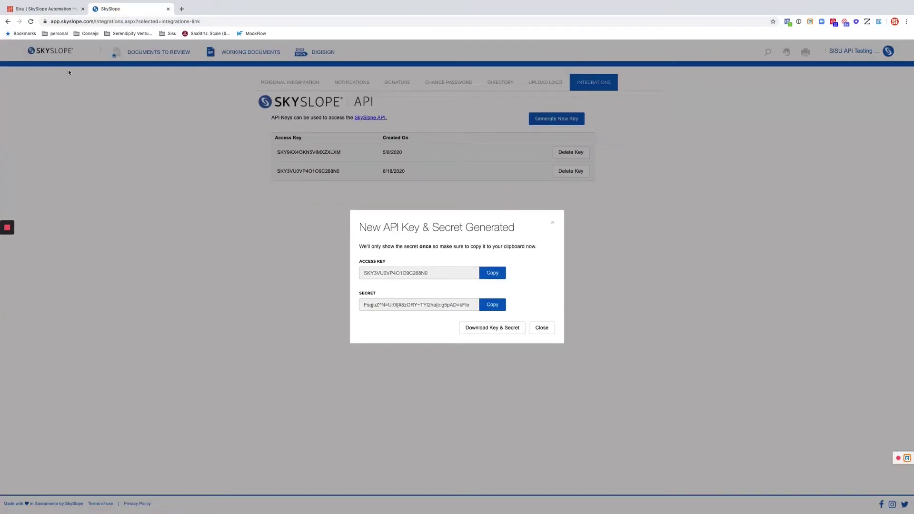
{"action": "left_click", "coordinate": [22, 5]}
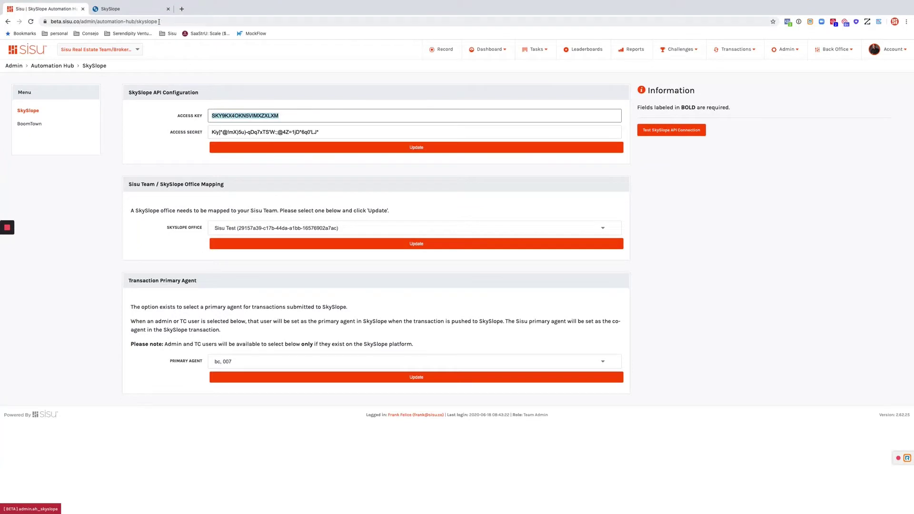
{"action": "left_click", "coordinate": [133, 9]}
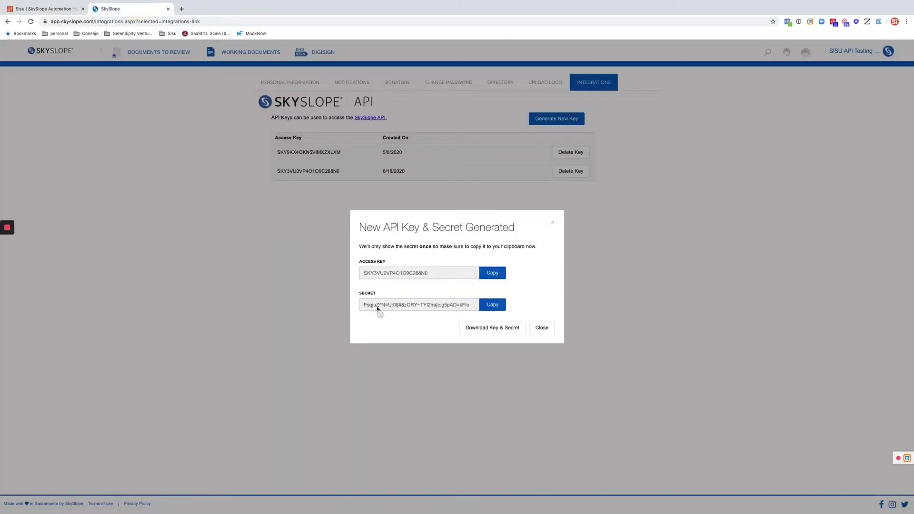
{"action": "left_click", "coordinate": [491, 305]}
{"action": "left_click", "coordinate": [30, 9]}
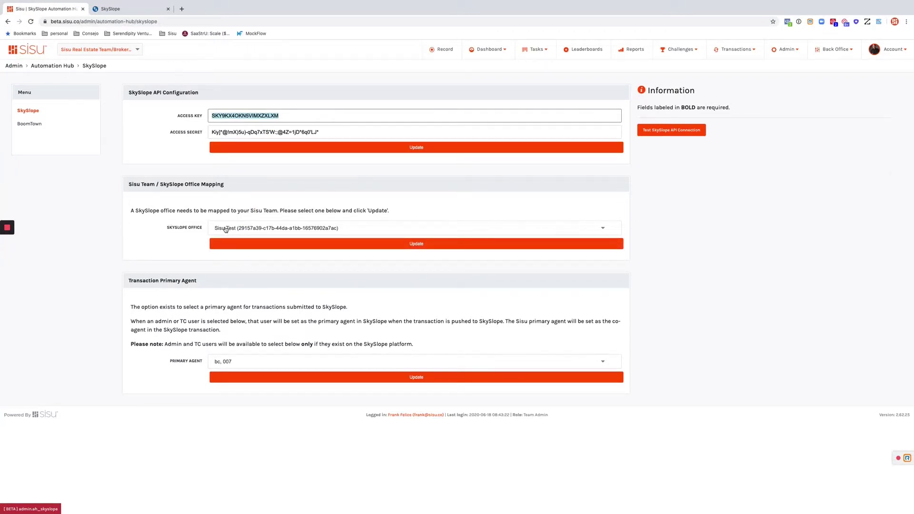
Keep Sisu Test as the mapped SkySlope office and highlight the Transaction Primary Agent explanation
{"action": "left_click", "coordinate": [226, 229]}
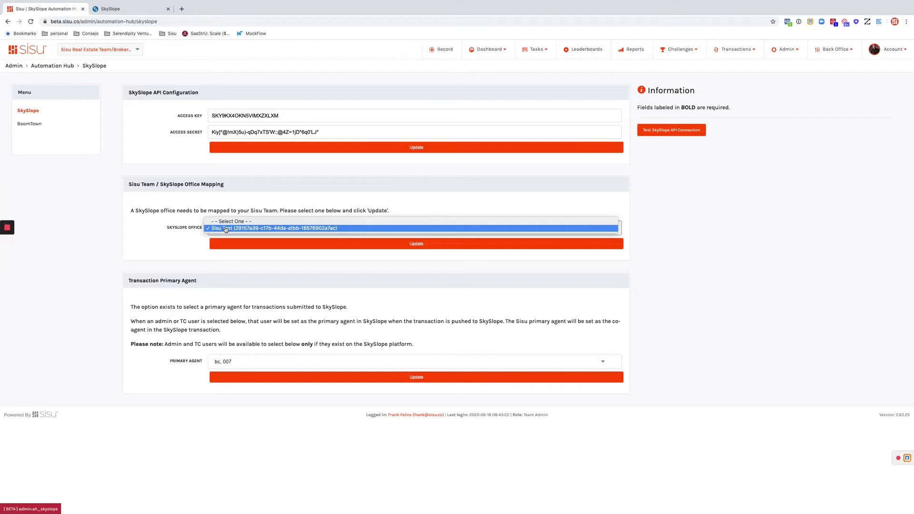
{"action": "left_click", "coordinate": [178, 227]}
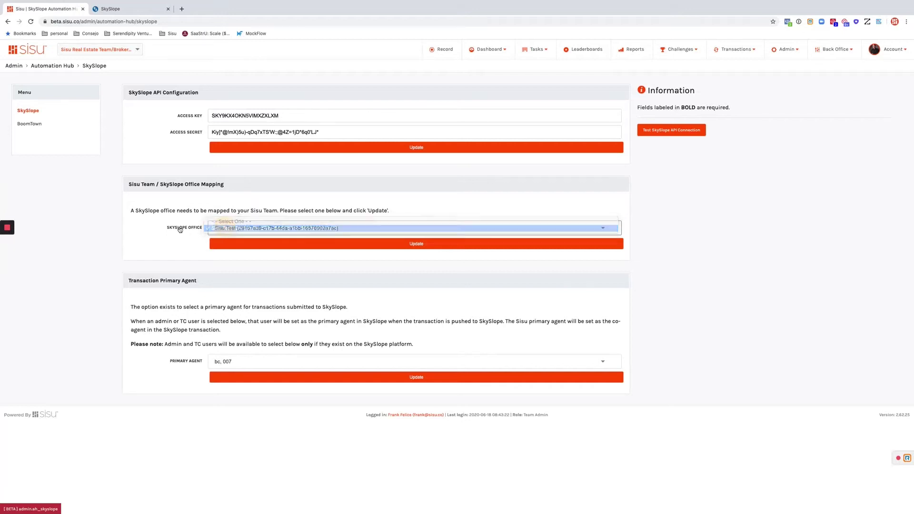
{"action": "left_click_drag", "start_coordinate": [132, 308], "coordinate": [419, 350]}
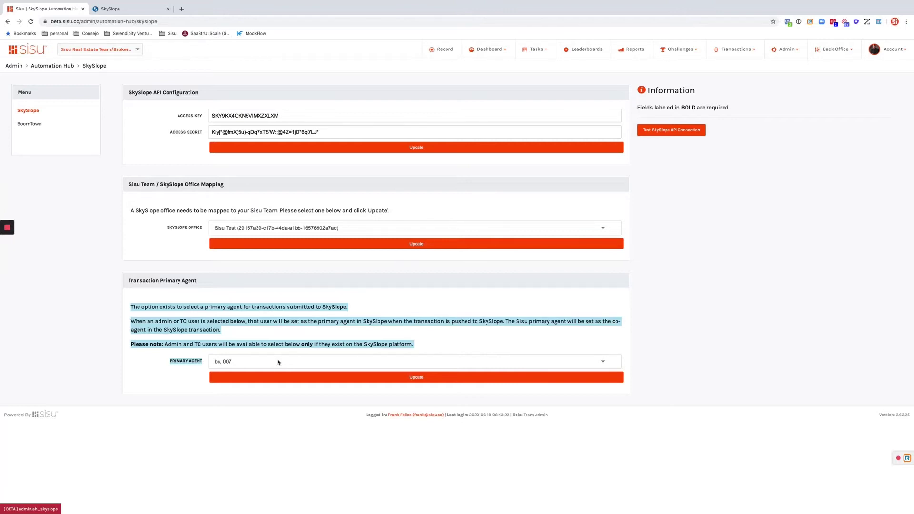
Set Primary Agent to '* Same as transaction primary agent *' and save with Update
{"action": "left_click", "coordinate": [279, 362]}
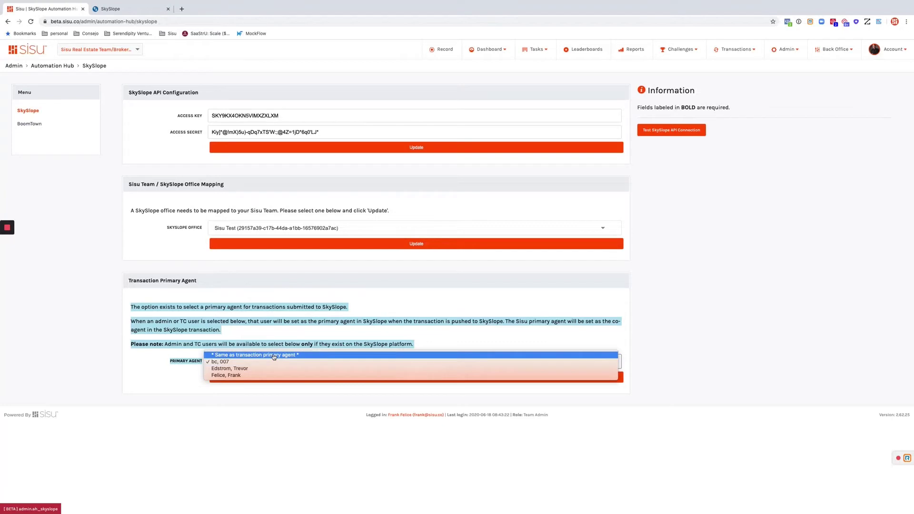
{"action": "left_click", "coordinate": [274, 356]}
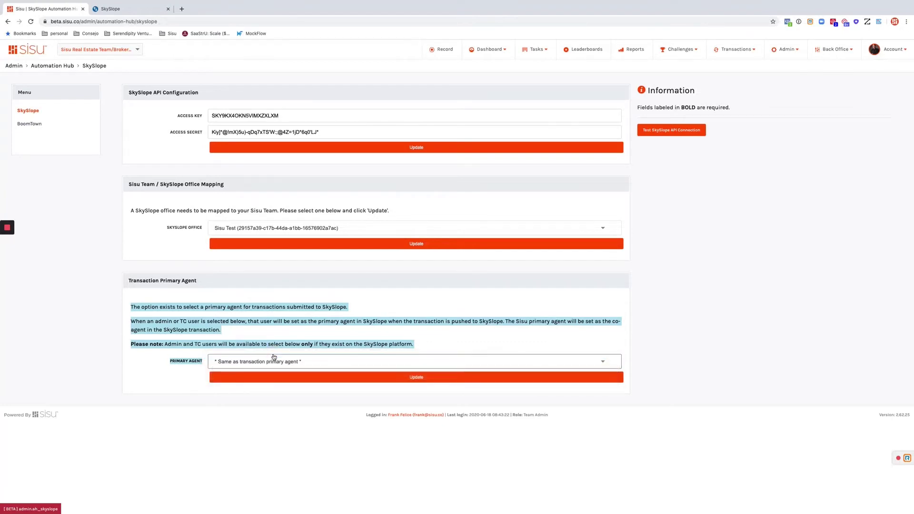
{"action": "left_click", "coordinate": [341, 383]}
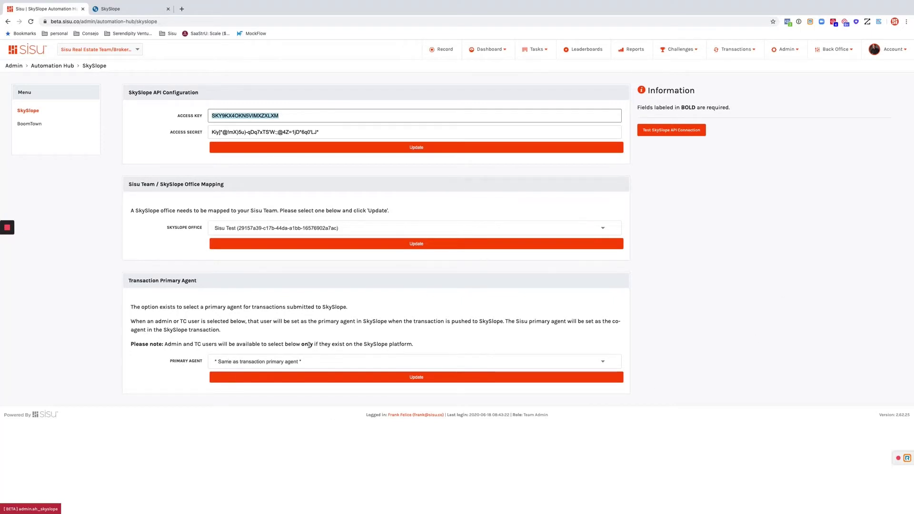
Run a successful SkySlope API connection test, then go to the Transactions area
{"action": "left_click", "coordinate": [647, 137]}
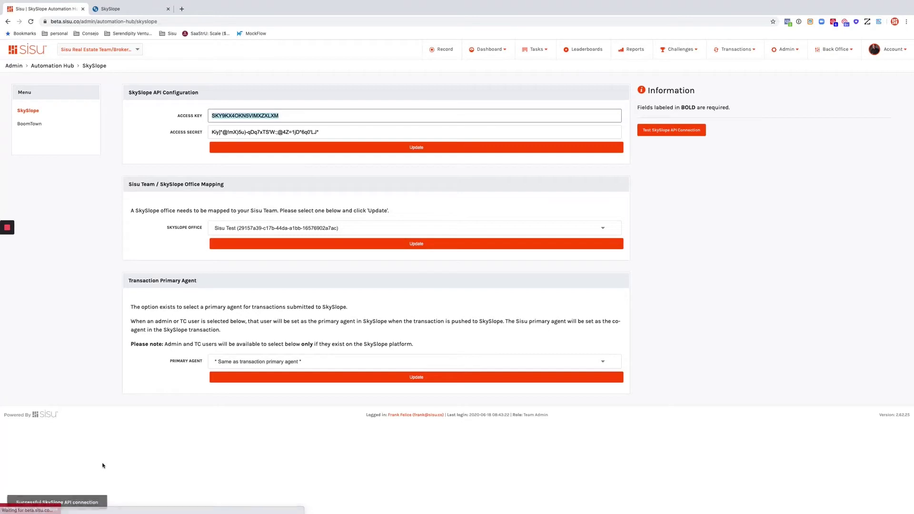
{"action": "left_click_drag", "start_coordinate": [15, 500], "coordinate": [100, 503]}
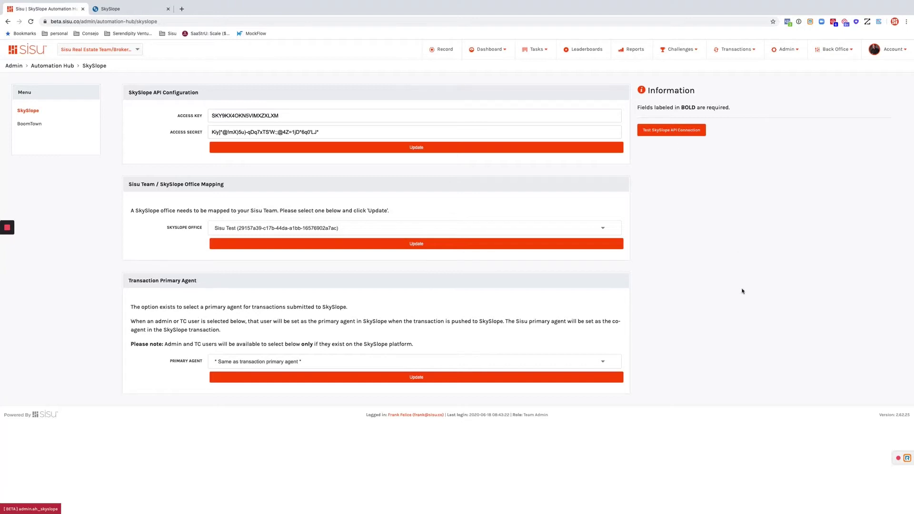
{"action": "left_click", "coordinate": [723, 50]}
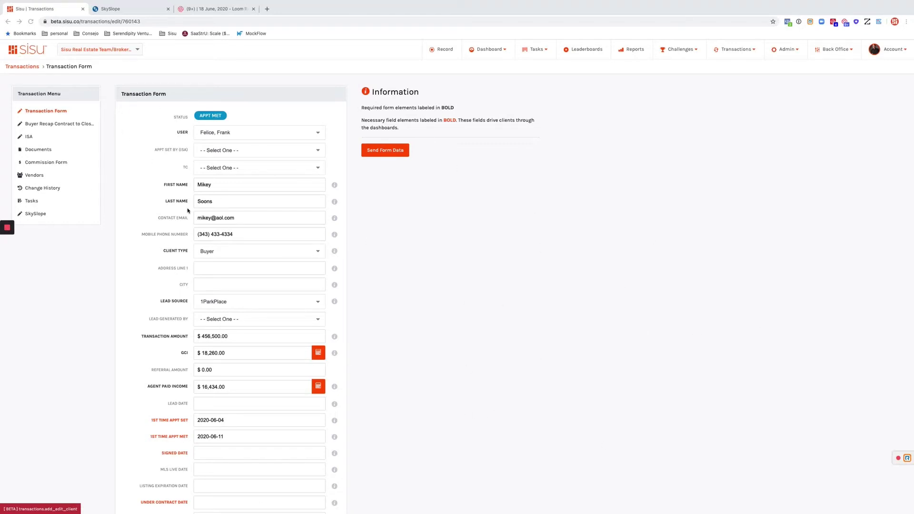
Open the $456,500.00 transaction's SkySlope page, which is marked as not yet sent
{"action": "left_click", "coordinate": [30, 214]}
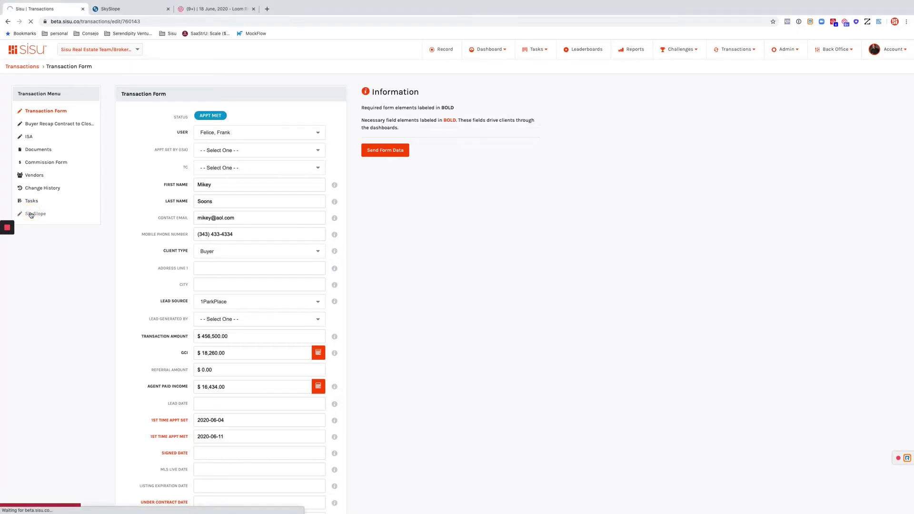
{"action": "left_click", "coordinate": [9, 22]}
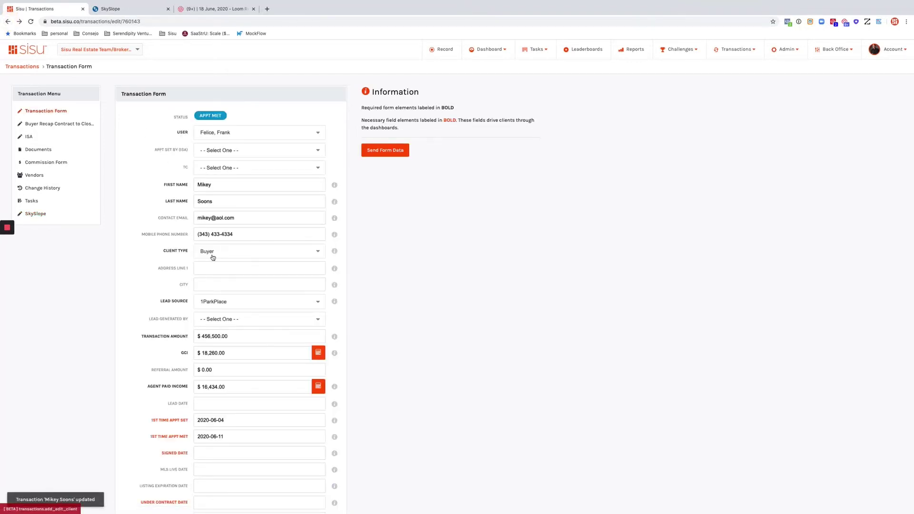
{"action": "left_click", "coordinate": [43, 217]}
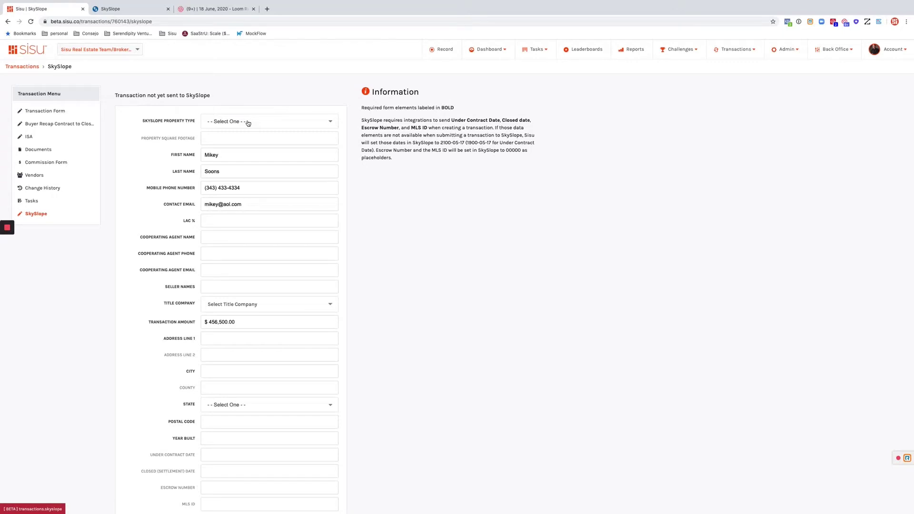
{"action": "left_click", "coordinate": [248, 123]}
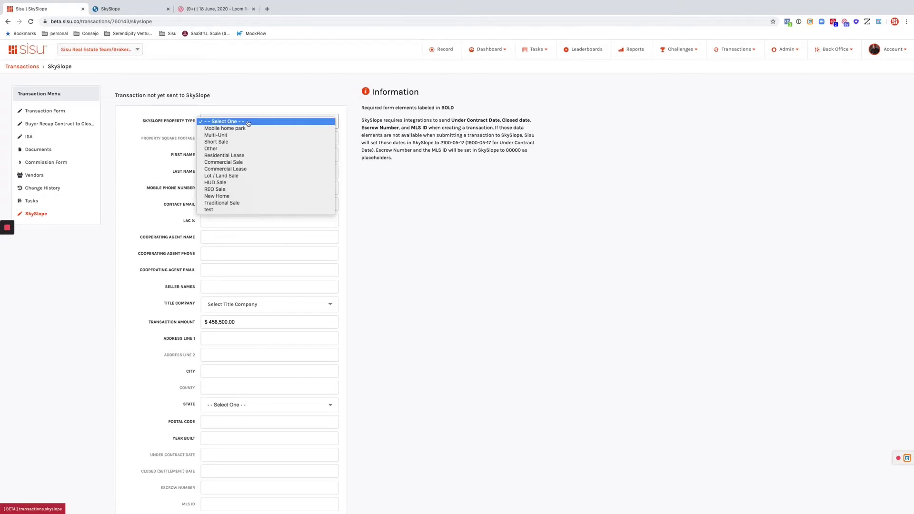
{"action": "left_click", "coordinate": [476, 254]}
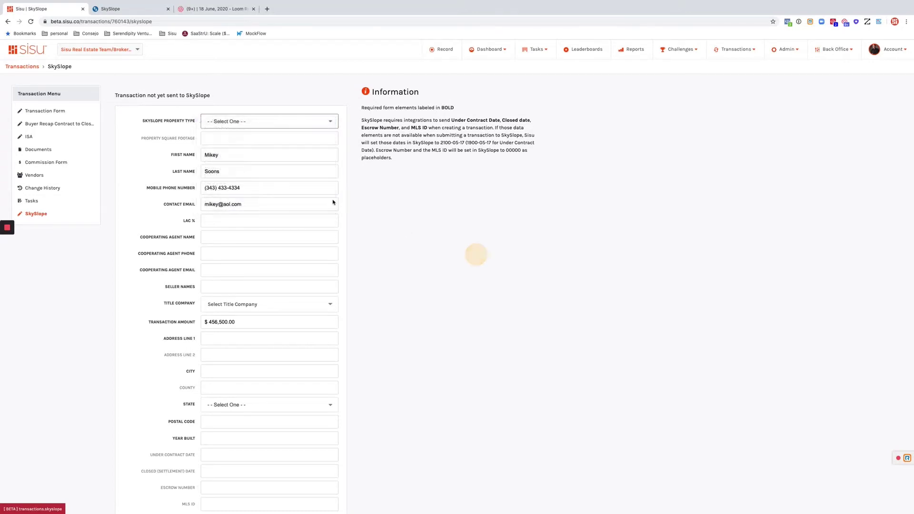
{"action": "left_click", "coordinate": [177, 158]}
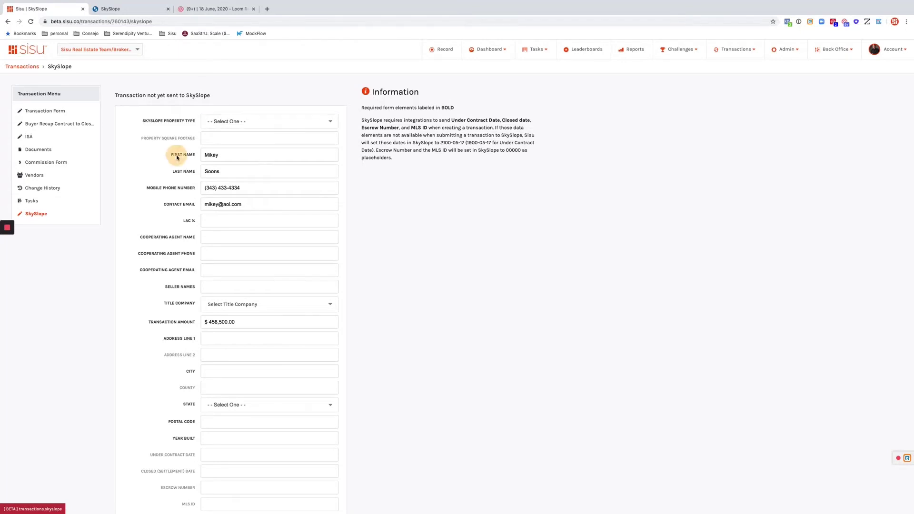
{"action": "double_click", "coordinate": [173, 237]}
{"action": "left_click", "coordinate": [169, 296]}
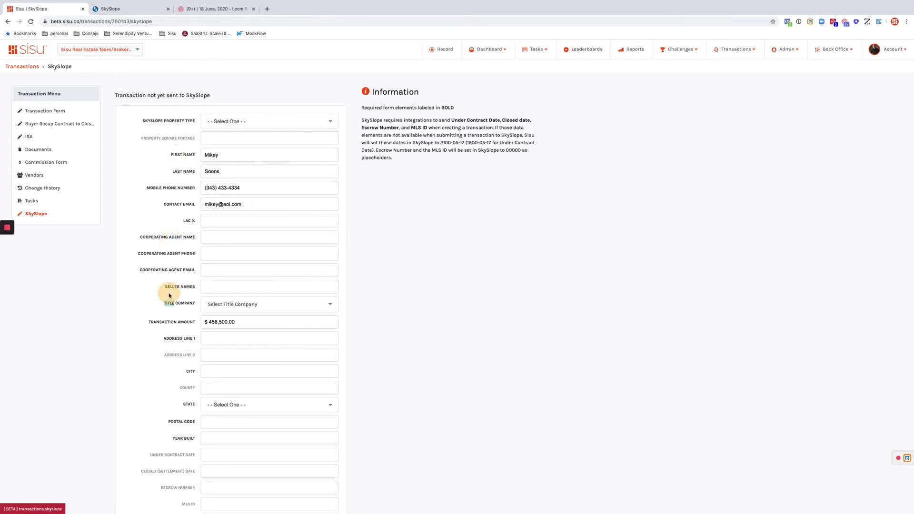
{"action": "double_click", "coordinate": [162, 323]}
{"action": "left_click", "coordinate": [166, 342]}
{"action": "double_click", "coordinate": [211, 155]}
{"action": "double_click", "coordinate": [212, 171]}
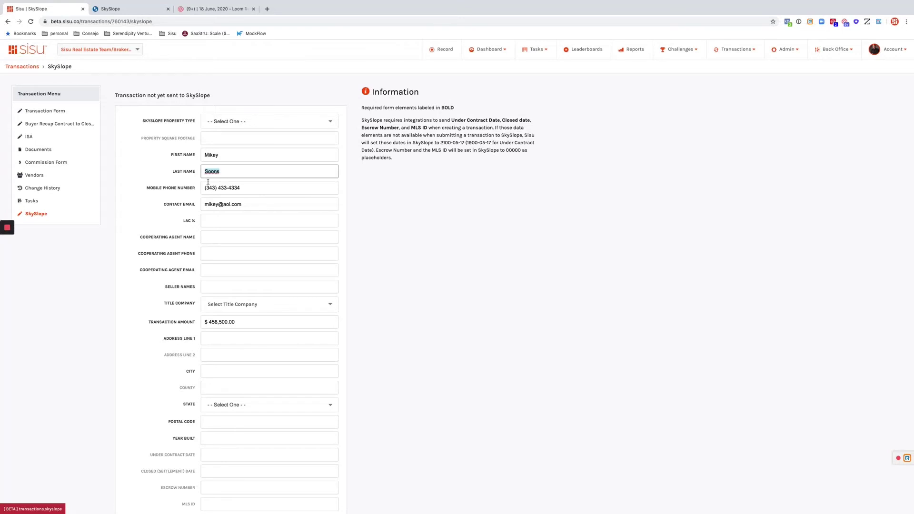
{"action": "left_click", "coordinate": [368, 262]}
{"action": "scroll", "coordinate": [369, 262], "scroll_direction": "down", "scroll_amount": 1}
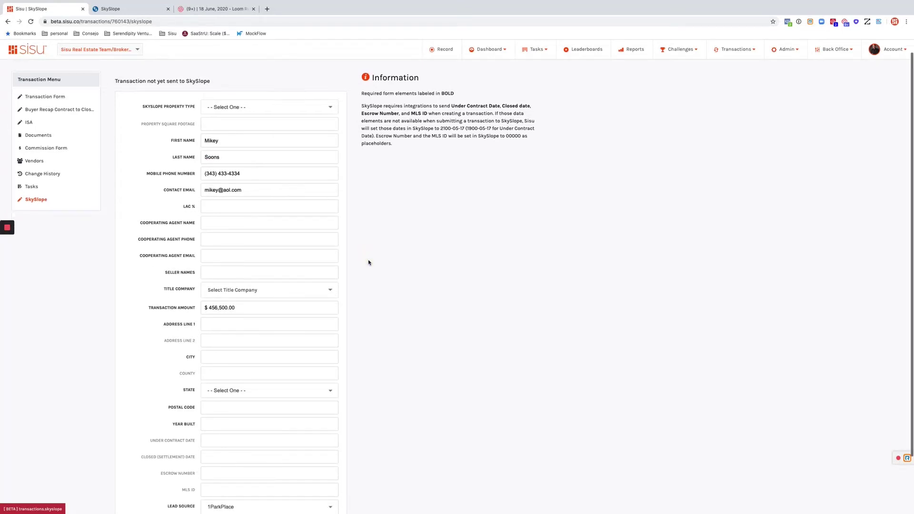
{"action": "scroll", "coordinate": [368, 262], "scroll_direction": "down", "scroll_amount": 3}
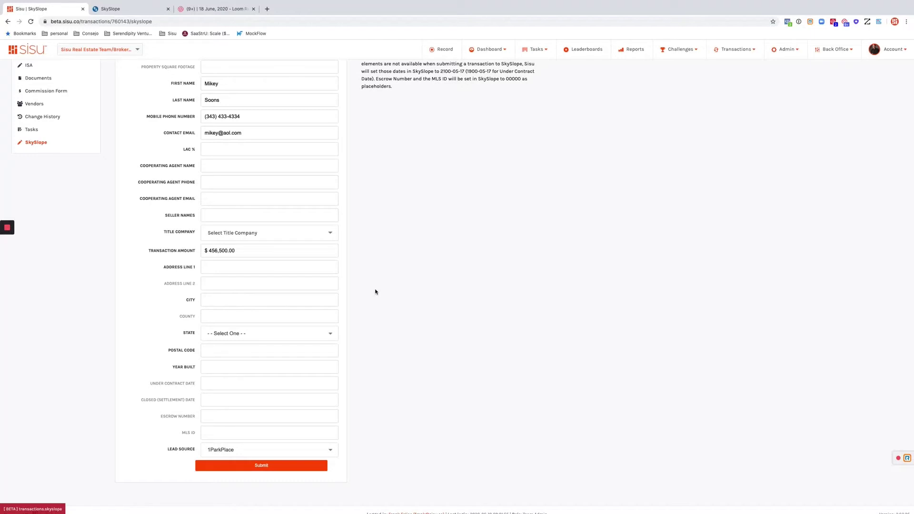
{"action": "scroll", "coordinate": [375, 291], "scroll_direction": "up", "scroll_amount": 3}
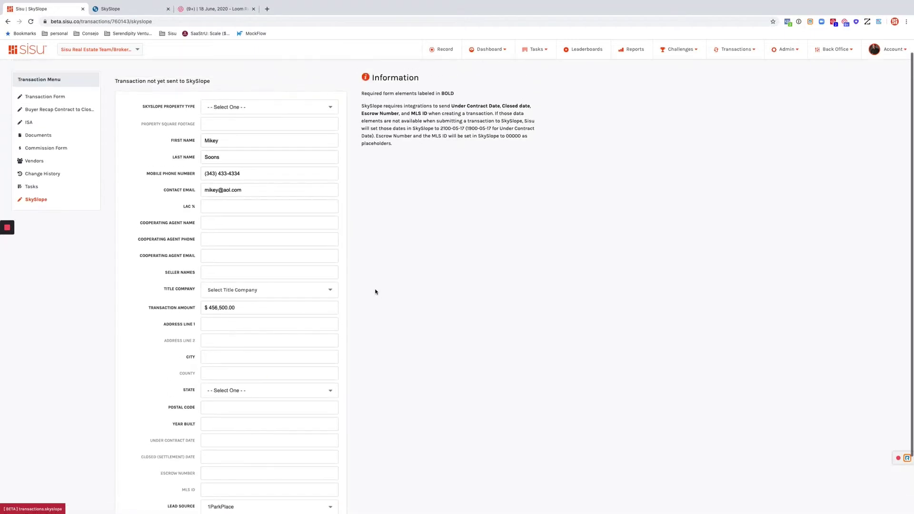
Set property type to New Home and LAC % to 5, and enter the cooperating agent's name, phone and e-mail
{"action": "left_click", "coordinate": [259, 122]}
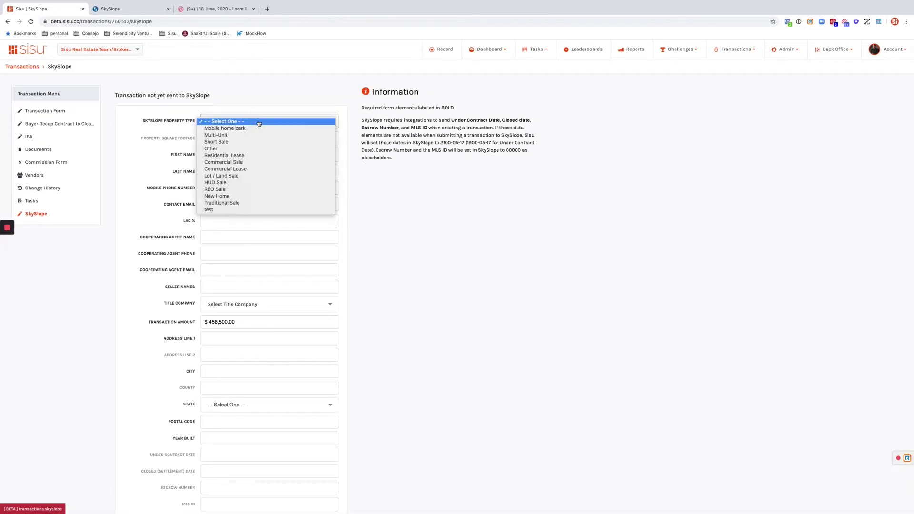
{"action": "left_click", "coordinate": [213, 197]}
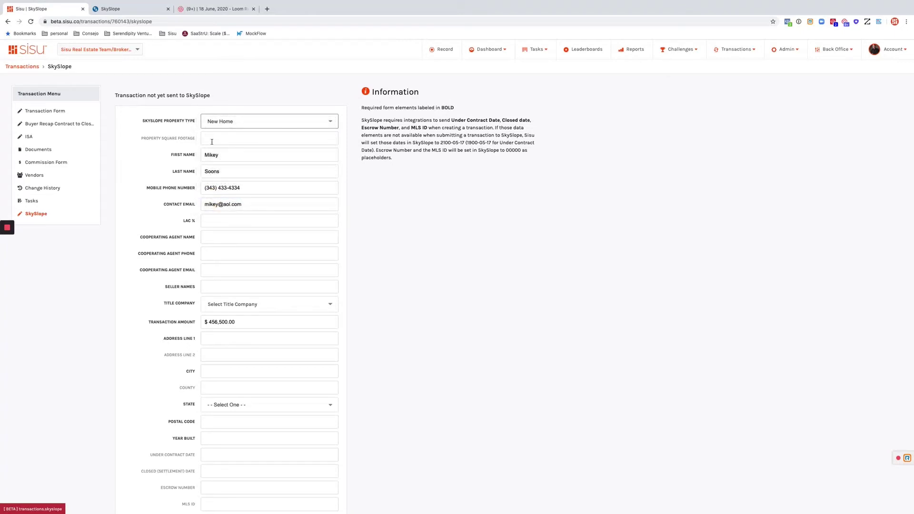
{"action": "left_click", "coordinate": [215, 220]}
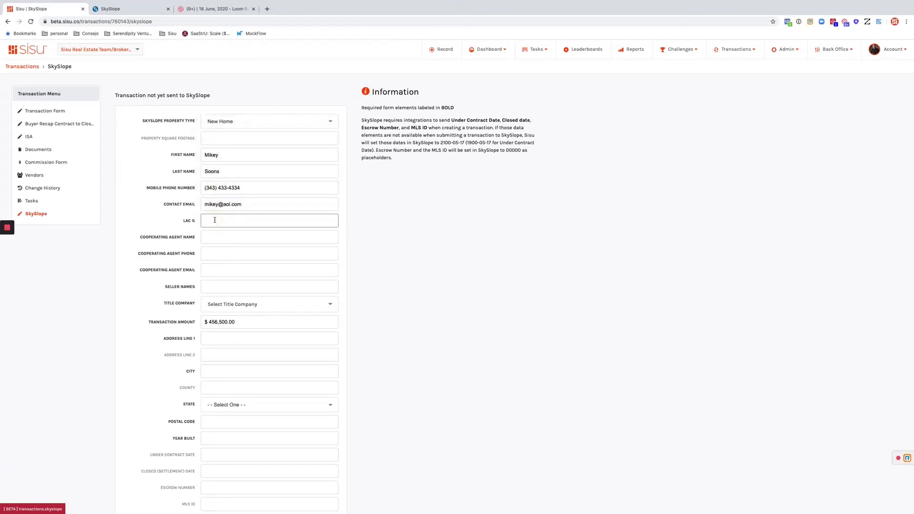
{"action": "left_click", "coordinate": [217, 240]}
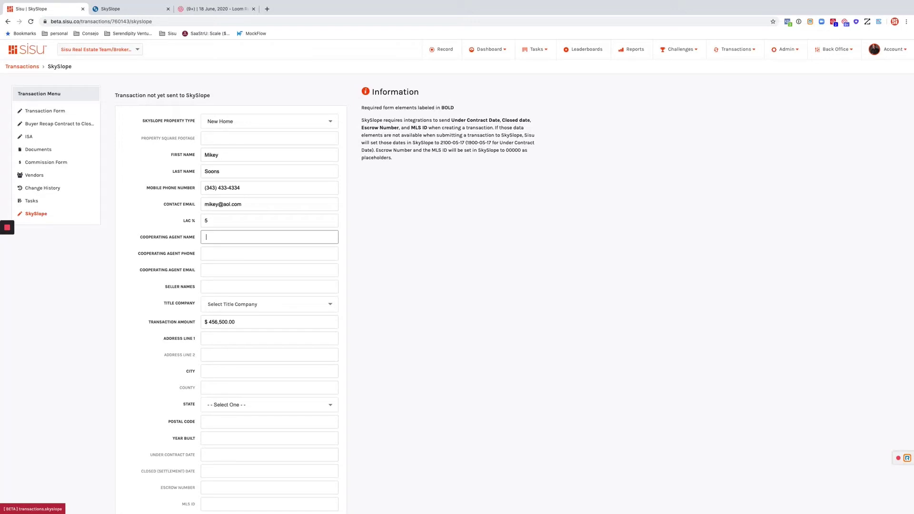
{"action": "key", "text": "Tab"}
{"action": "type", "text": "3434343434"}
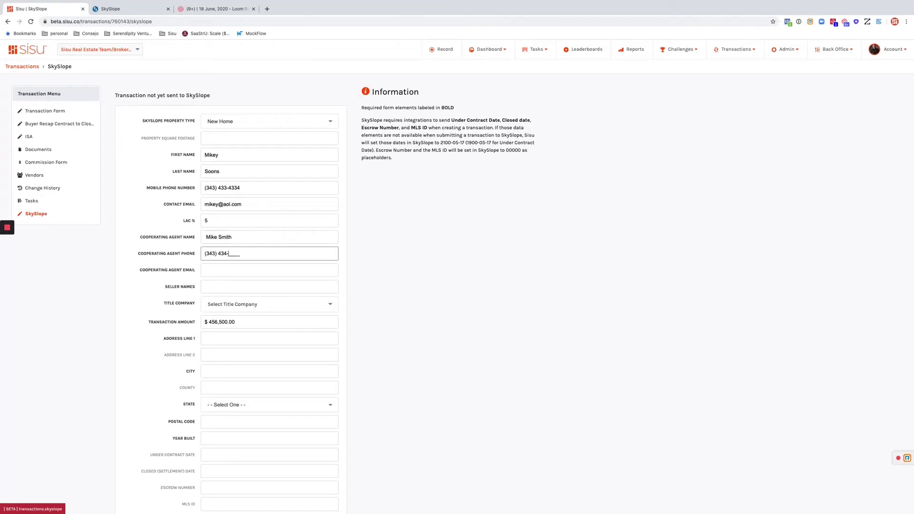
{"action": "key", "text": "Tab"}
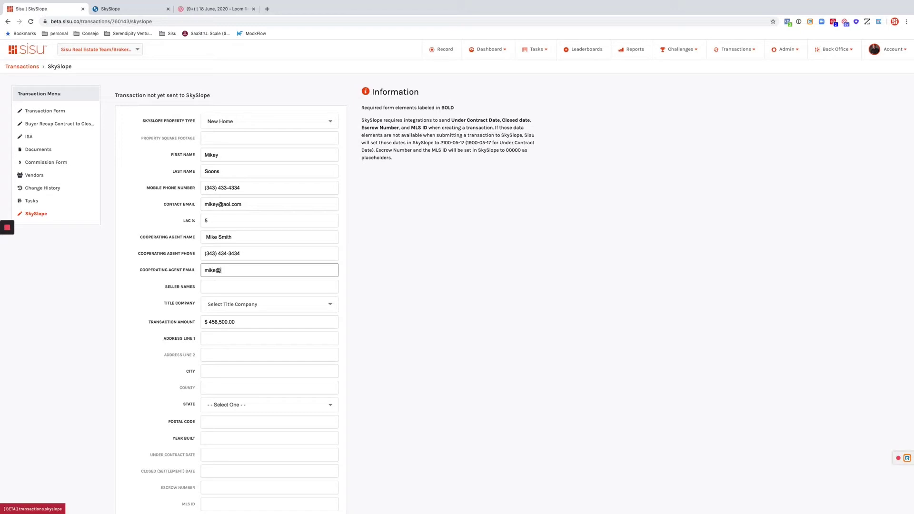
Enter the seller names and choose American Title Company as the title company
{"action": "key", "text": "Tab"}
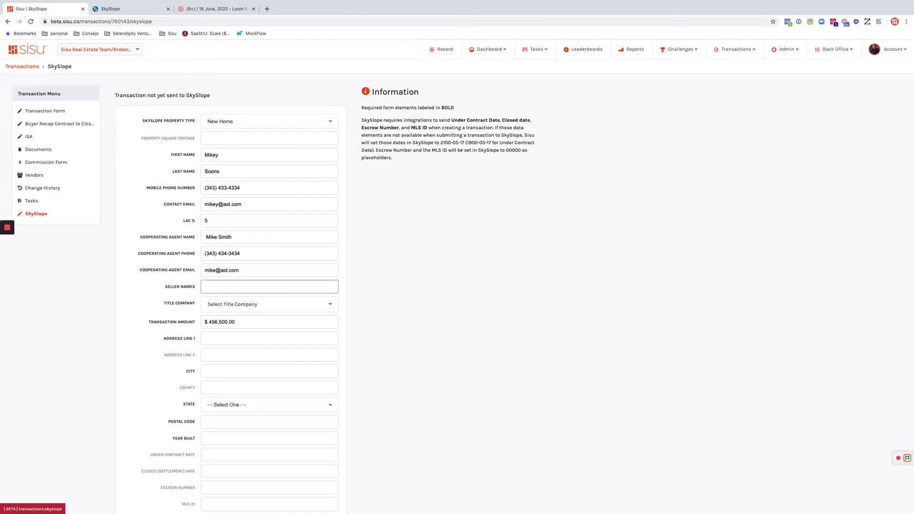
{"action": "key", "text": "Tab"}
{"action": "left_click", "coordinate": [222, 310]}
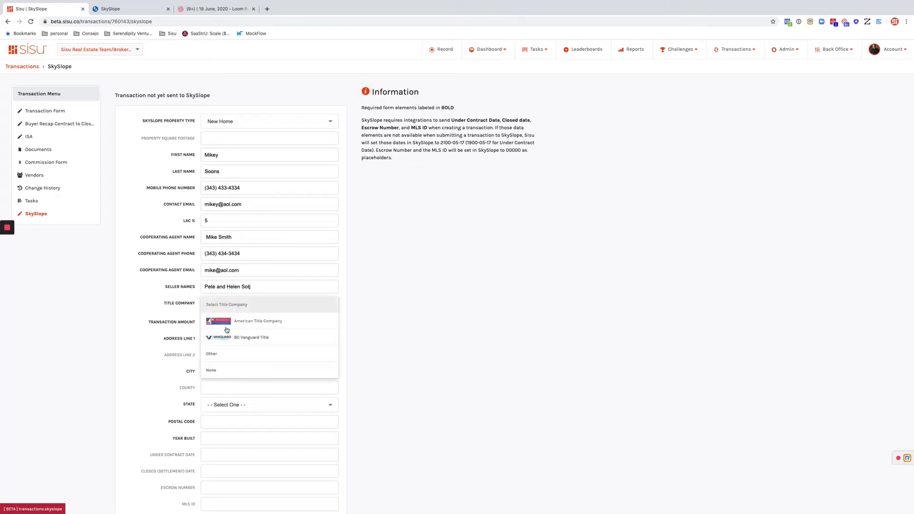
{"action": "left_click", "coordinate": [233, 322]}
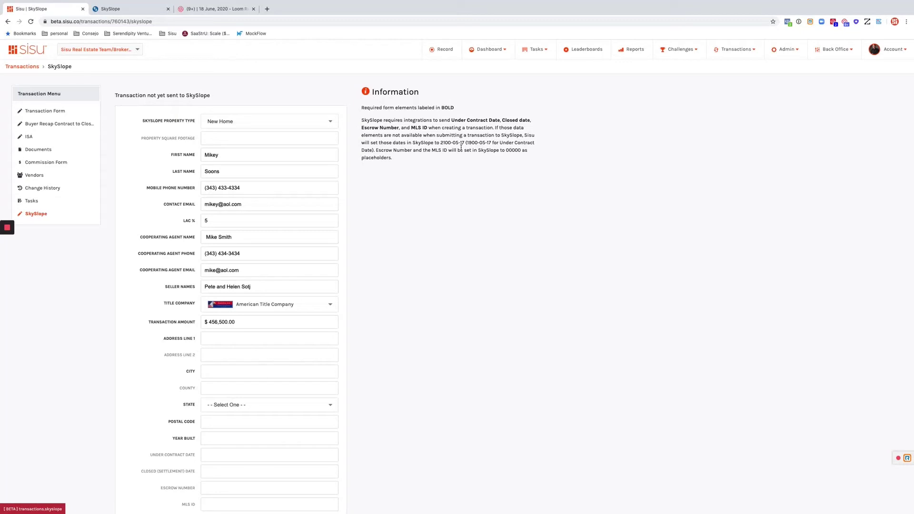
Enter the property's street address, city, state Georgia and postal code
{"action": "left_click", "coordinate": [224, 337]}
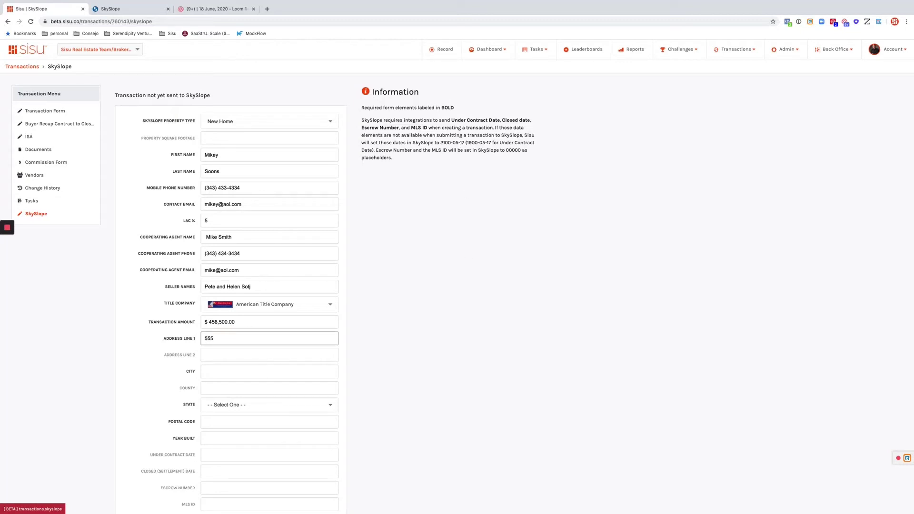
{"action": "key", "text": "Tab"}
{"action": "key", "text": "Tab"}
{"action": "type", "text": "P"}
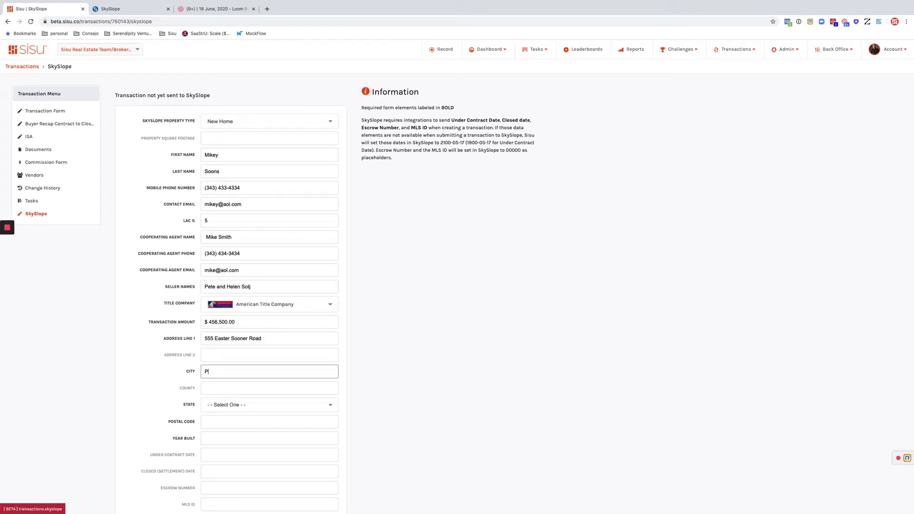
{"action": "type", "text": "ence"}
{"action": "key", "text": "Tab"}
{"action": "key", "text": "Tab"}
{"action": "key", "text": "g"}
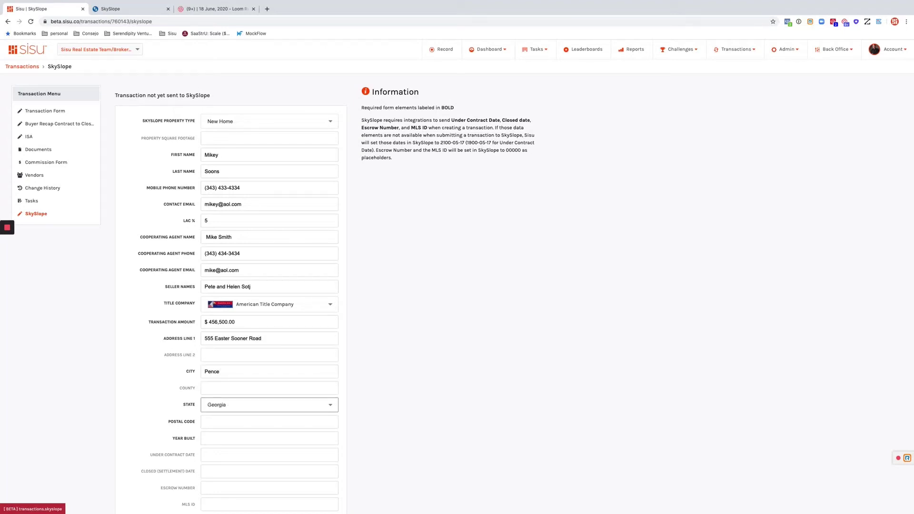
{"action": "key", "text": "Tab"}
{"action": "type", "text": "34334"}
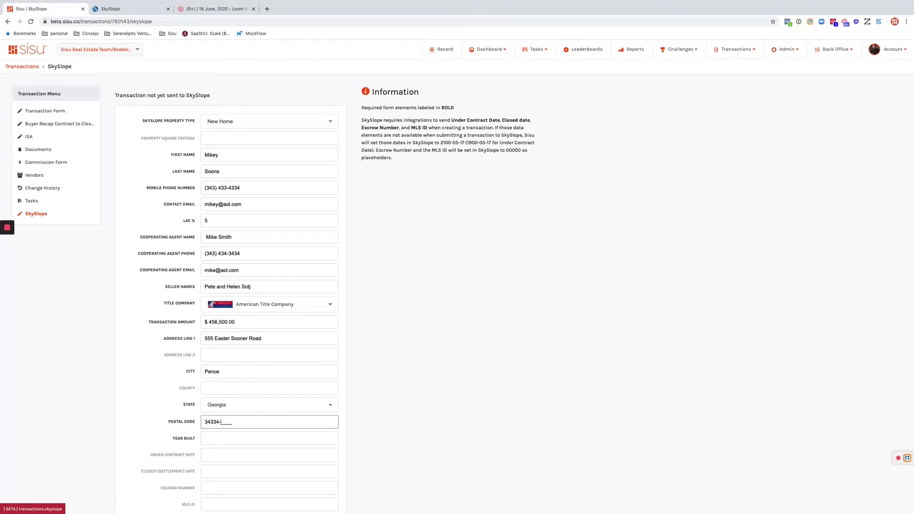
Enter year built 2001 and leave the Under Contract Date empty
{"action": "key", "text": "Tab"}
{"action": "type", "text": "200"}
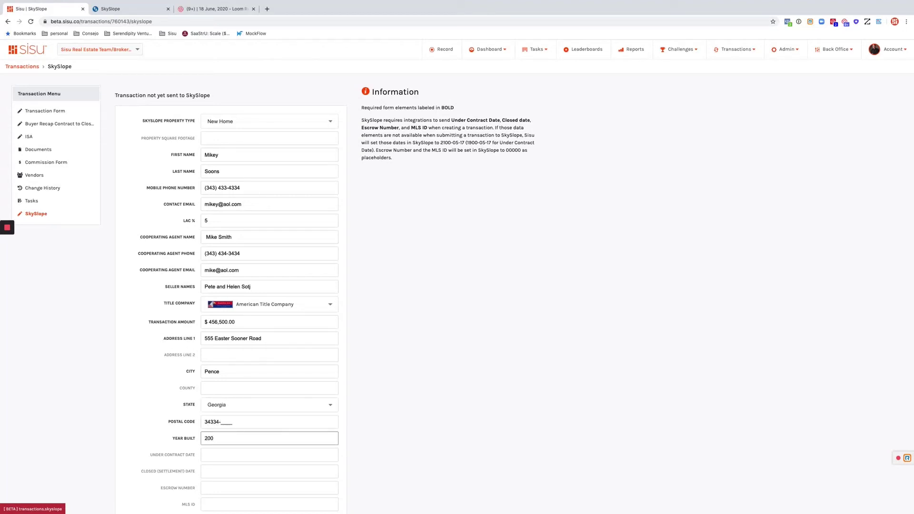
{"action": "key", "text": "Tab"}
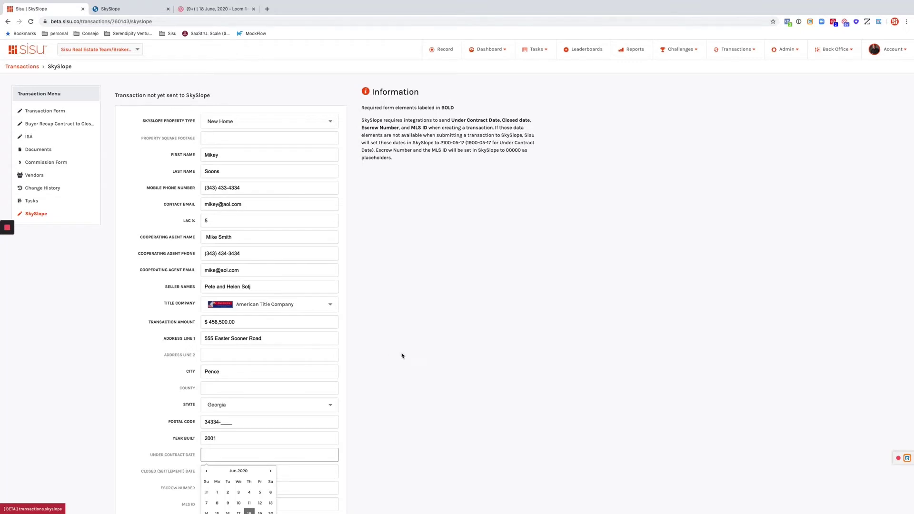
{"action": "left_click", "coordinate": [402, 355]}
{"action": "scroll", "coordinate": [401, 355], "scroll_direction": "down", "scroll_amount": 1}
{"action": "scroll", "coordinate": [402, 355], "scroll_direction": "down", "scroll_amount": 2}
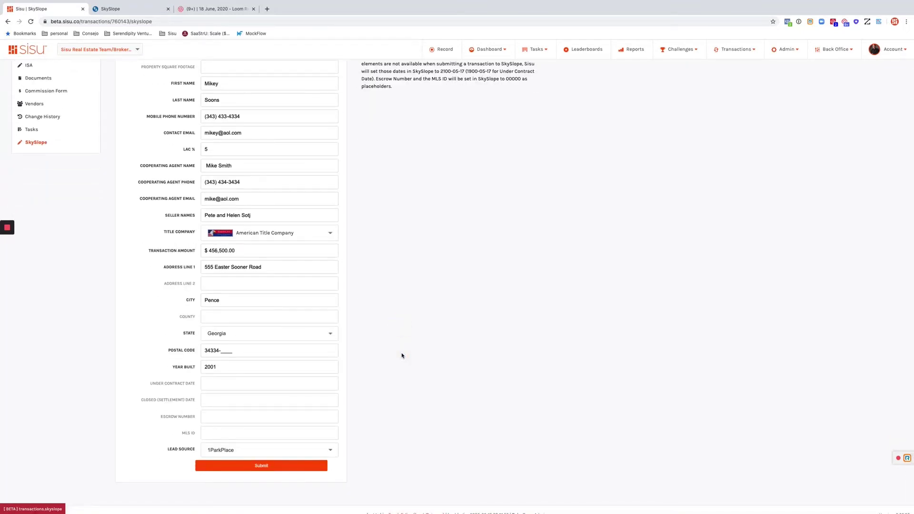
{"action": "scroll", "coordinate": [402, 355], "scroll_direction": "up", "scroll_amount": 2}
{"action": "scroll", "coordinate": [402, 355], "scroll_direction": "down", "scroll_amount": 2}
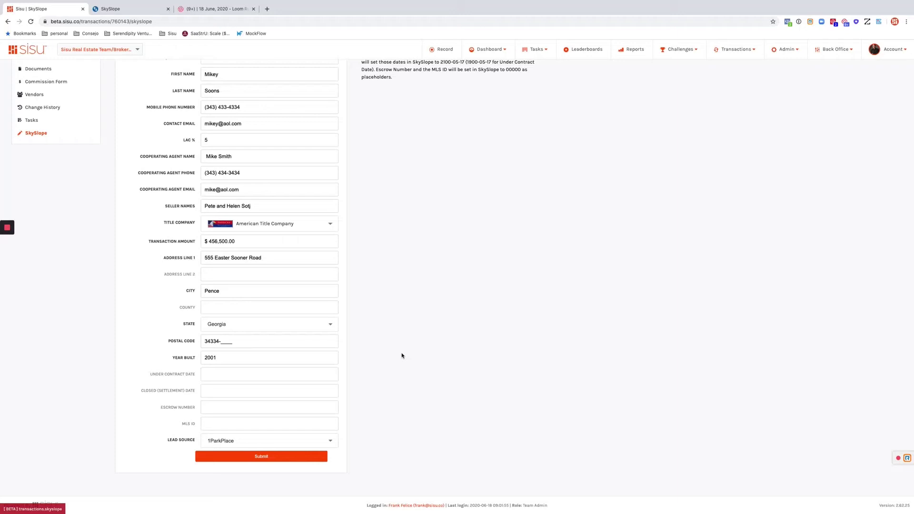
Close the Loom tab and highlight the Information panel notes on required fields and placeholder dates
{"action": "left_click", "coordinate": [252, 9]}
{"action": "scroll", "coordinate": [453, 317], "scroll_direction": "up", "scroll_amount": 3}
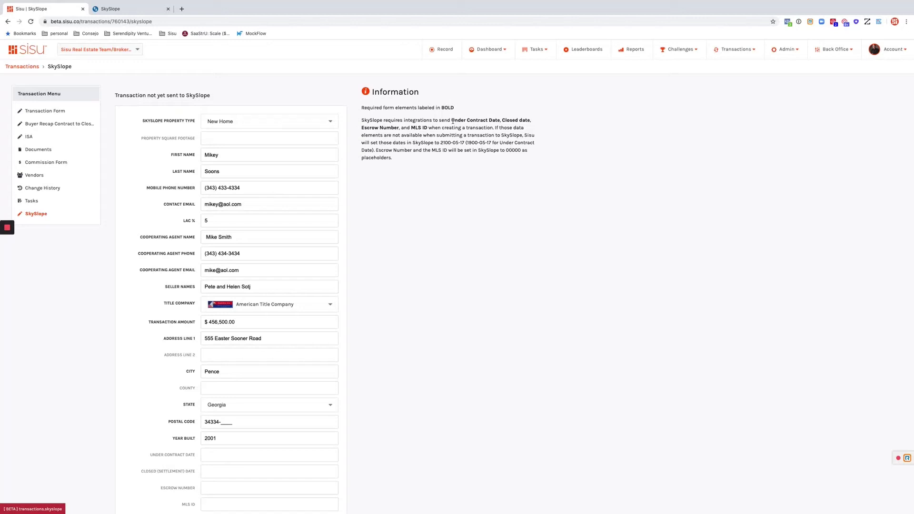
{"action": "left_click_drag", "start_coordinate": [453, 121], "coordinate": [428, 129]}
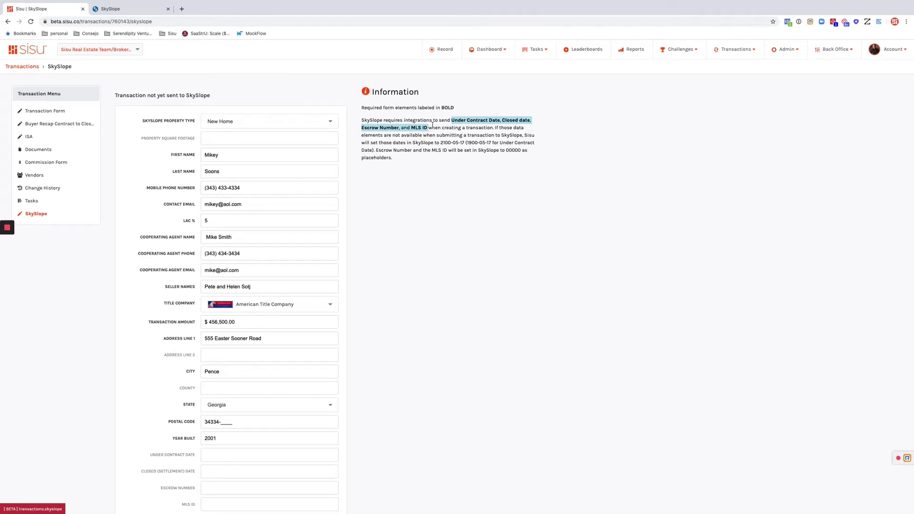
{"action": "left_click", "coordinate": [454, 154]}
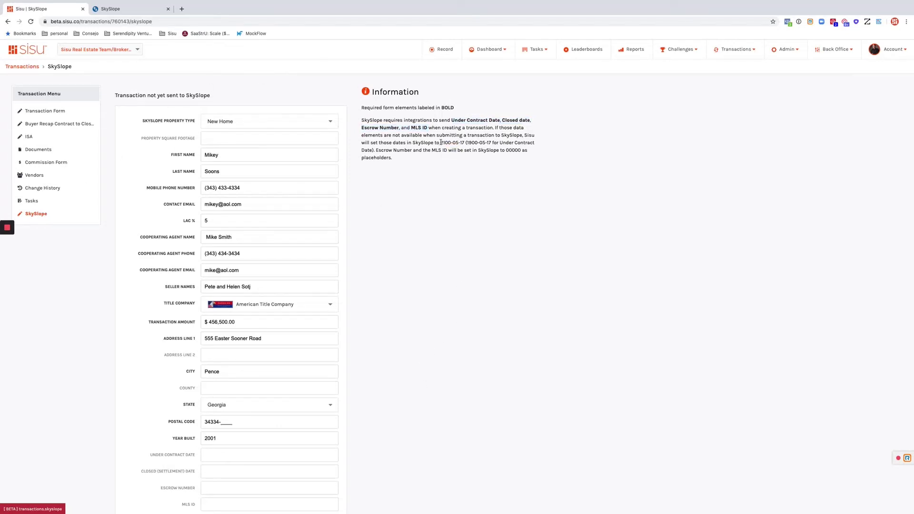
{"action": "left_click_drag", "start_coordinate": [440, 142], "coordinate": [392, 159]}
{"action": "left_click", "coordinate": [389, 156]}
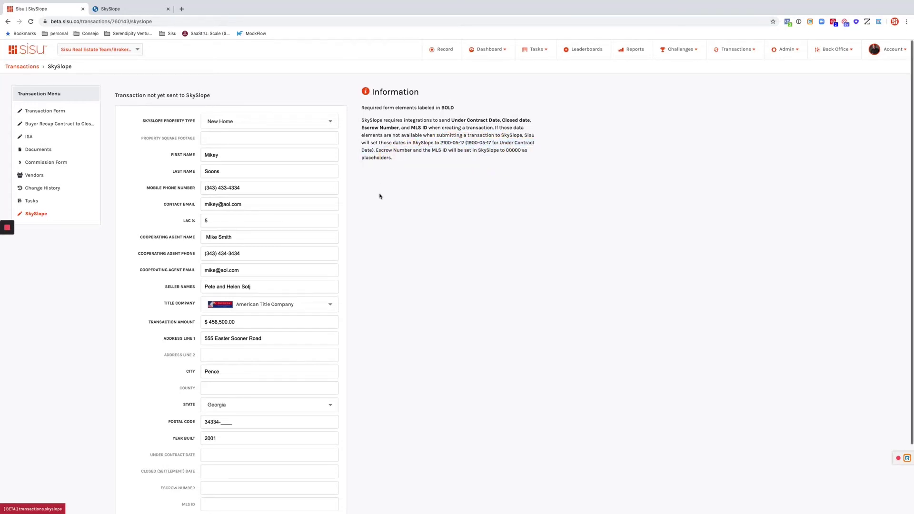
Leave the under-contract date, escrow number and MLS ID blank, per the placeholder note
{"action": "scroll", "coordinate": [379, 195], "scroll_direction": "down", "scroll_amount": 3}
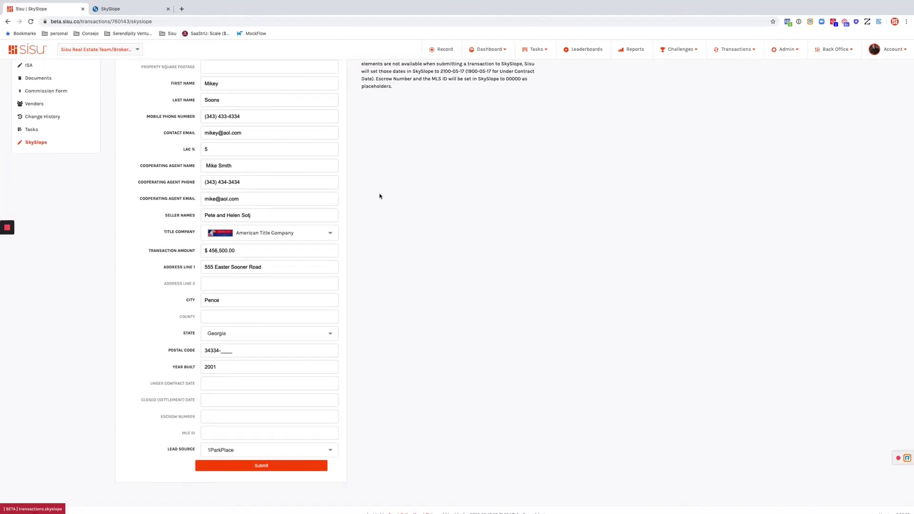
{"action": "scroll", "coordinate": [379, 196], "scroll_direction": "down", "scroll_amount": 1}
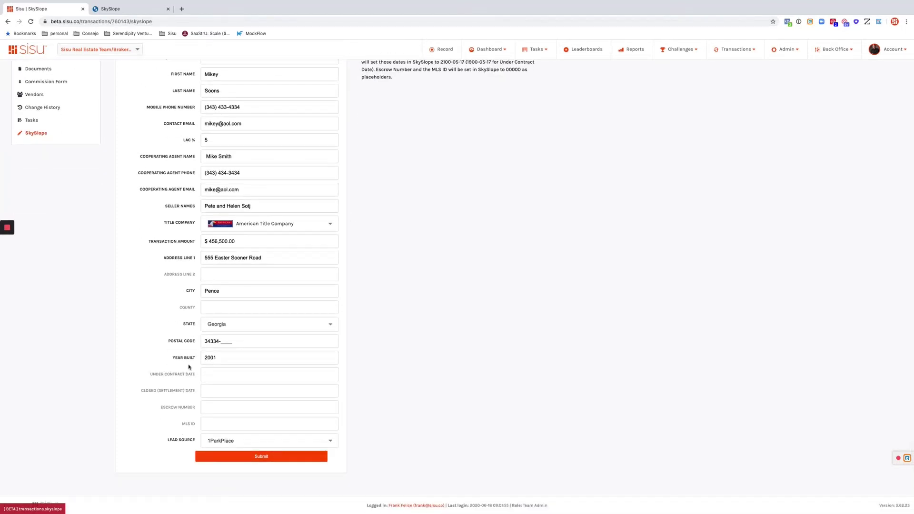
{"action": "left_click_drag", "start_coordinate": [152, 376], "coordinate": [193, 391]}
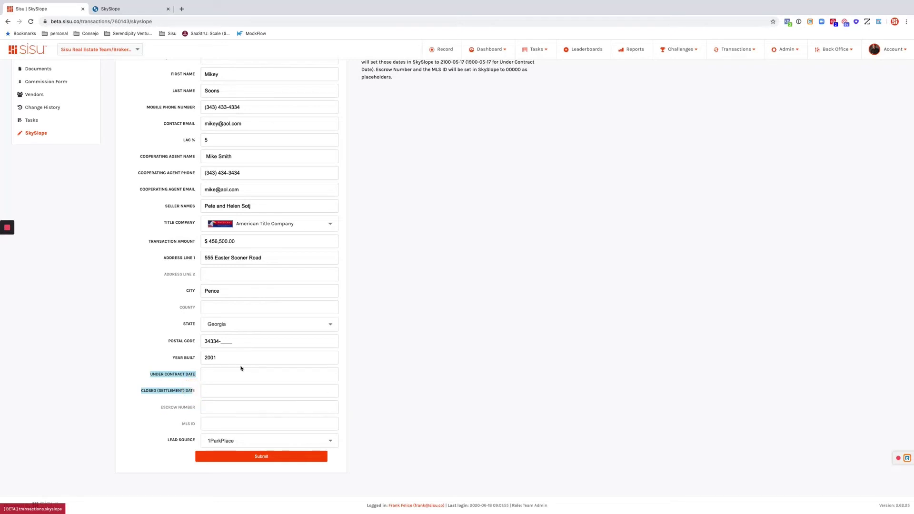
{"action": "left_click", "coordinate": [211, 372]}
{"action": "left_click", "coordinate": [506, 381]}
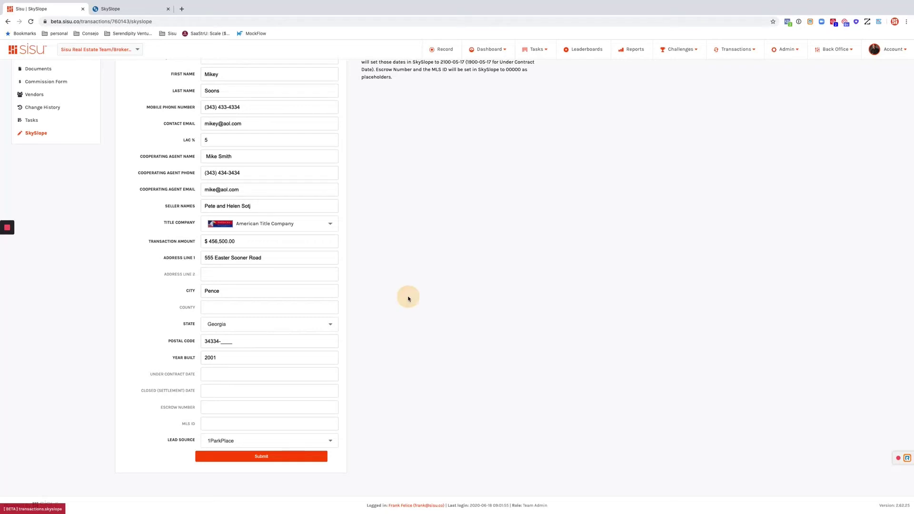
{"action": "scroll", "coordinate": [408, 298], "scroll_direction": "up", "scroll_amount": 1}
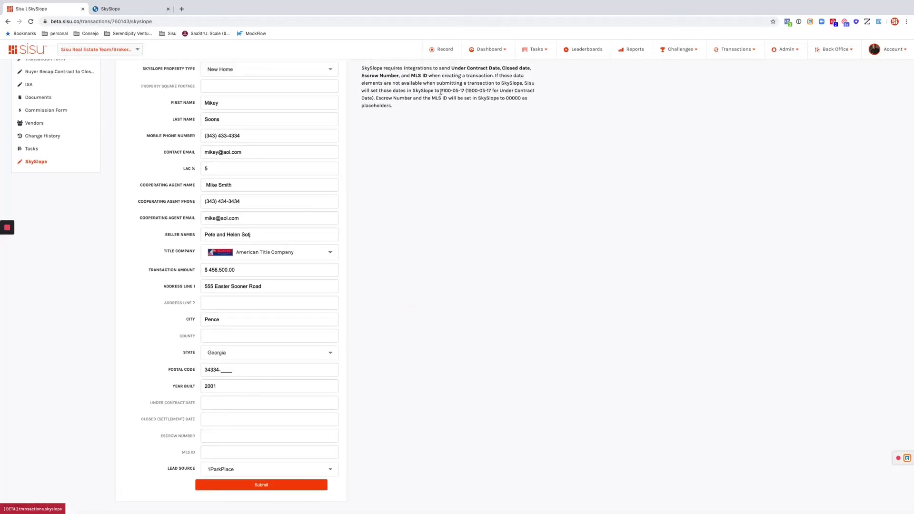
{"action": "left_click_drag", "start_coordinate": [441, 91], "coordinate": [440, 105]}
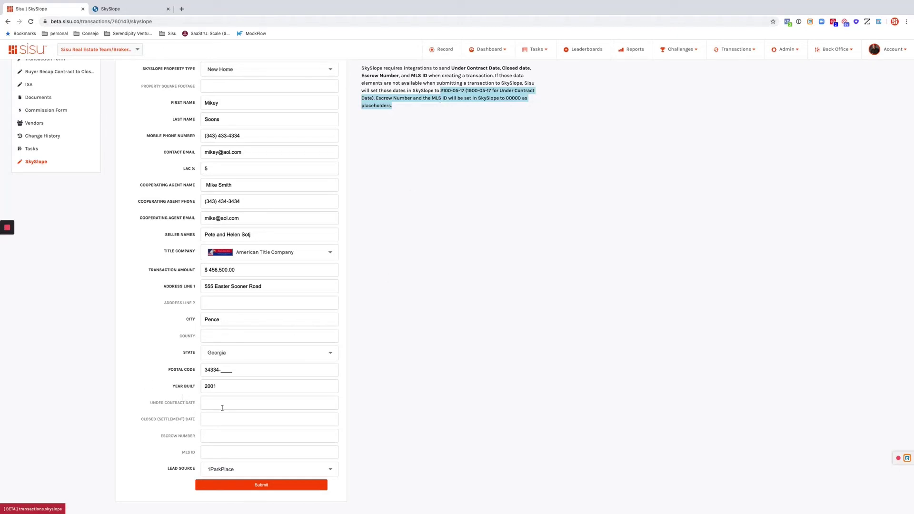
{"action": "left_click", "coordinate": [434, 105]}
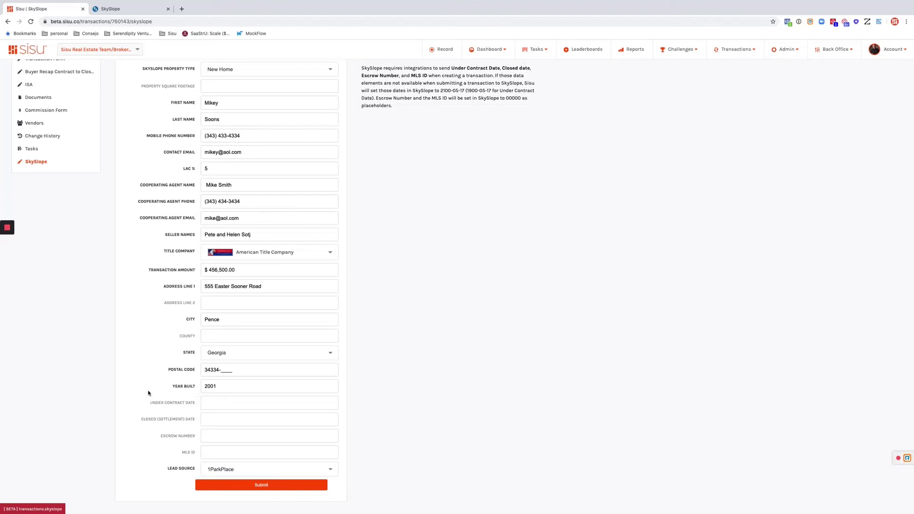
Submit the transaction to SkySlope and look over the result
{"action": "left_click", "coordinate": [234, 485]}
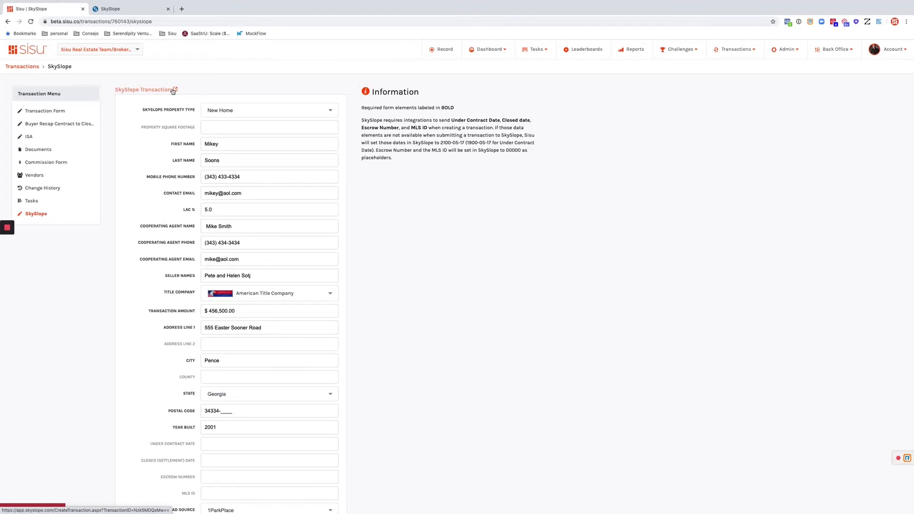
{"action": "scroll", "coordinate": [372, 289], "scroll_direction": "down", "scroll_amount": 2}
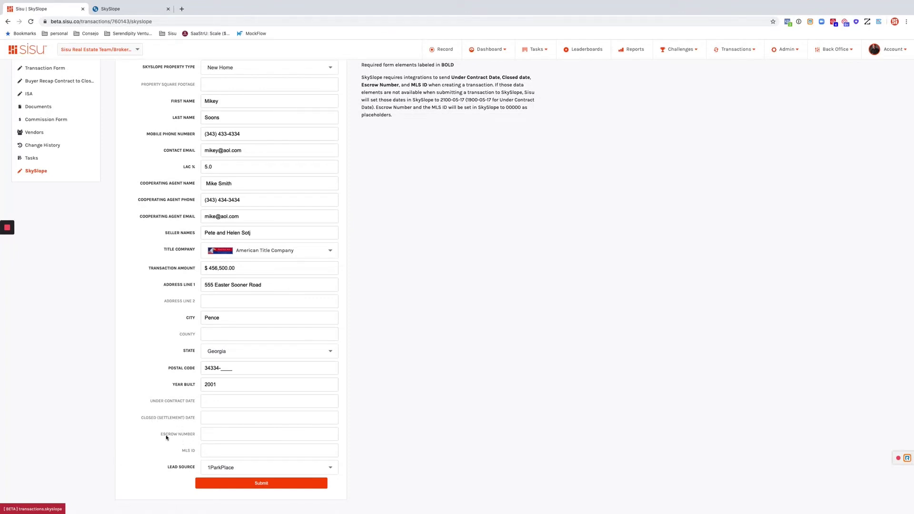
{"action": "scroll", "coordinate": [370, 401], "scroll_direction": "up", "scroll_amount": 2}
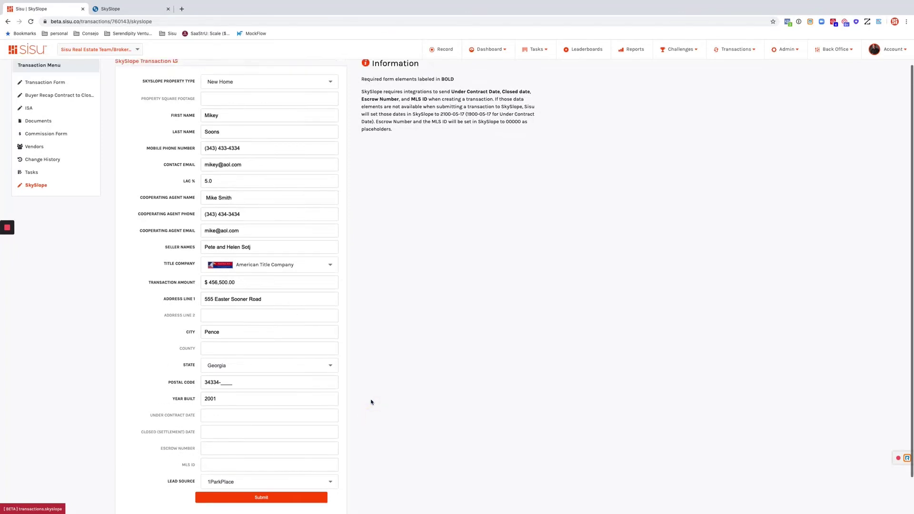
{"action": "scroll", "coordinate": [371, 402], "scroll_direction": "down", "scroll_amount": 2}
{"action": "scroll", "coordinate": [371, 402], "scroll_direction": "up", "scroll_amount": 1}
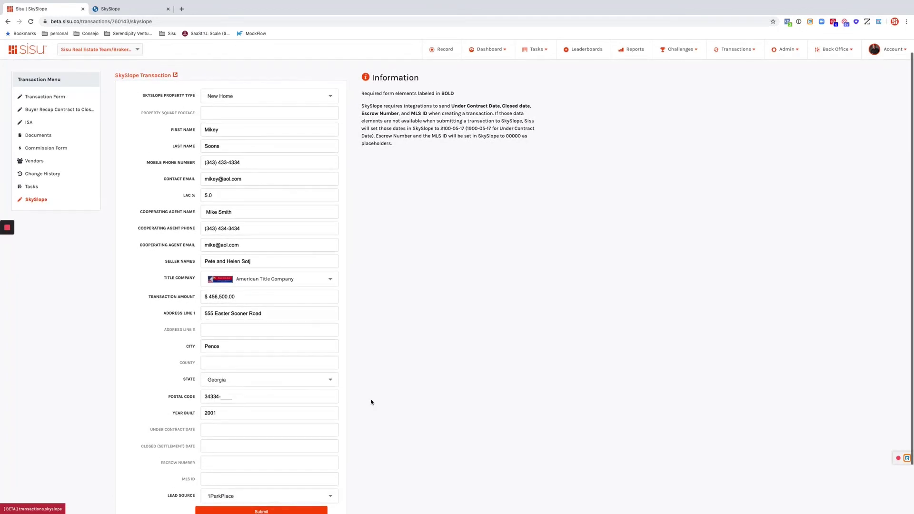
{"action": "scroll", "coordinate": [371, 403], "scroll_direction": "down", "scroll_amount": 2}
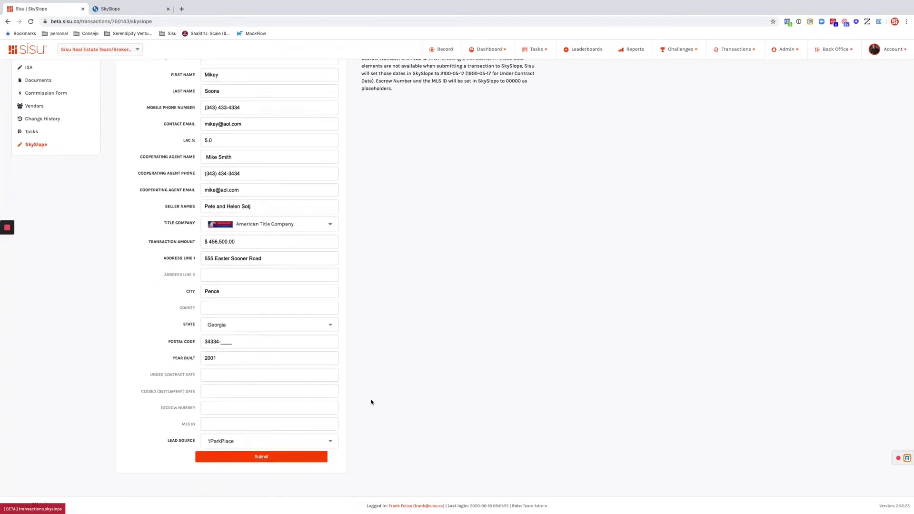
{"action": "scroll", "coordinate": [371, 402], "scroll_direction": "up", "scroll_amount": 3}
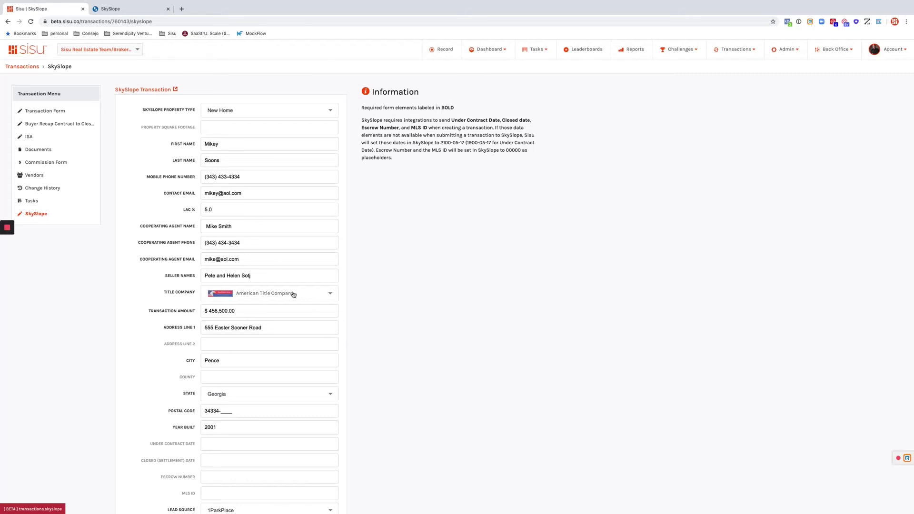
Open the pushed transaction in SkySlope and check its property address
{"action": "left_click", "coordinate": [153, 92]}
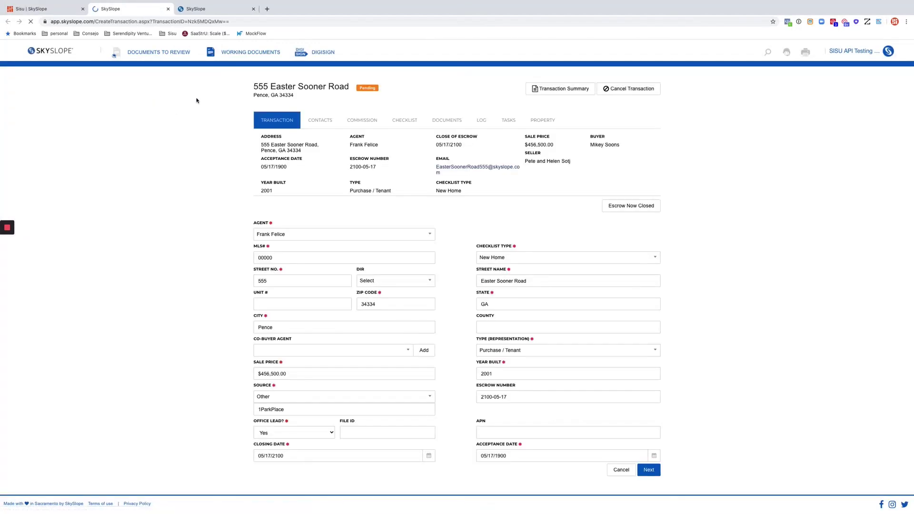
{"action": "left_click_drag", "start_coordinate": [254, 86], "coordinate": [350, 87]}
{"action": "left_click", "coordinate": [359, 88]}
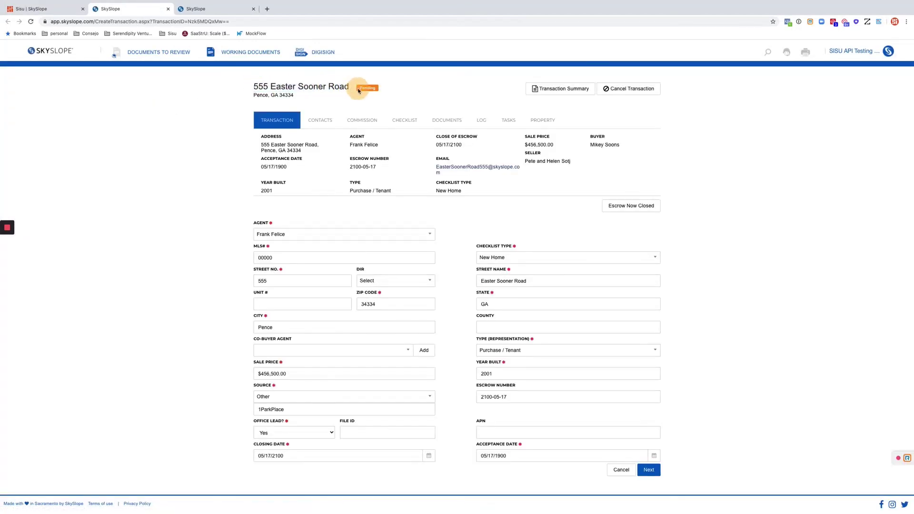
{"action": "left_click_drag", "start_coordinate": [295, 95], "coordinate": [231, 77]}
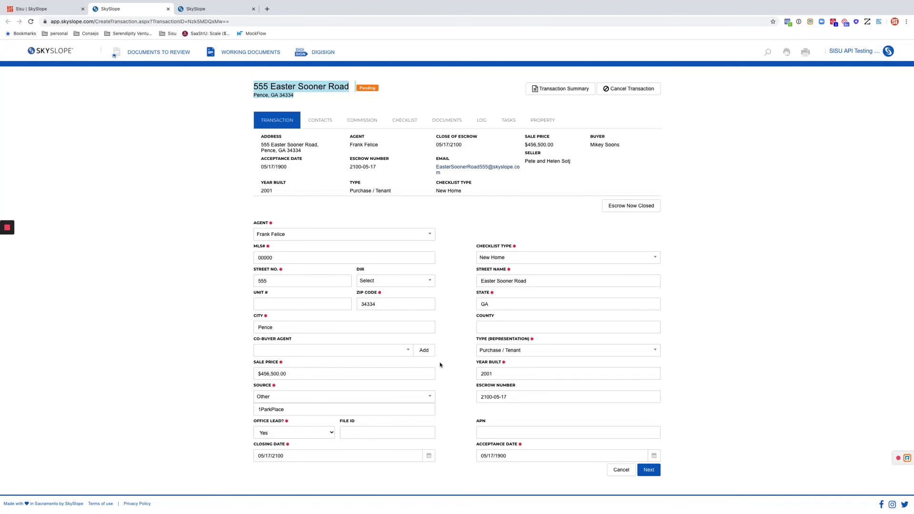
Check the empty Closing and Acceptance dates and the summary, then continue to Contacts
{"action": "left_click", "coordinate": [272, 456]}
{"action": "left_click", "coordinate": [491, 456]}
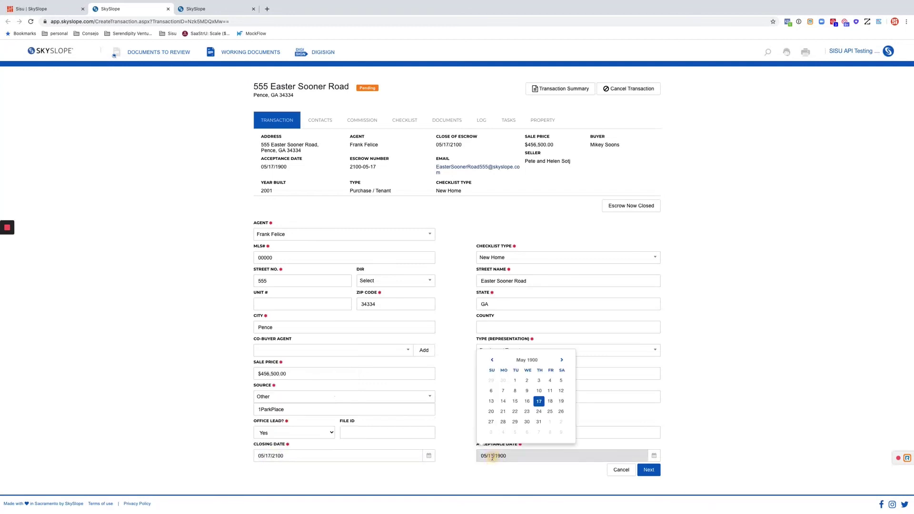
{"action": "left_click", "coordinate": [747, 398]}
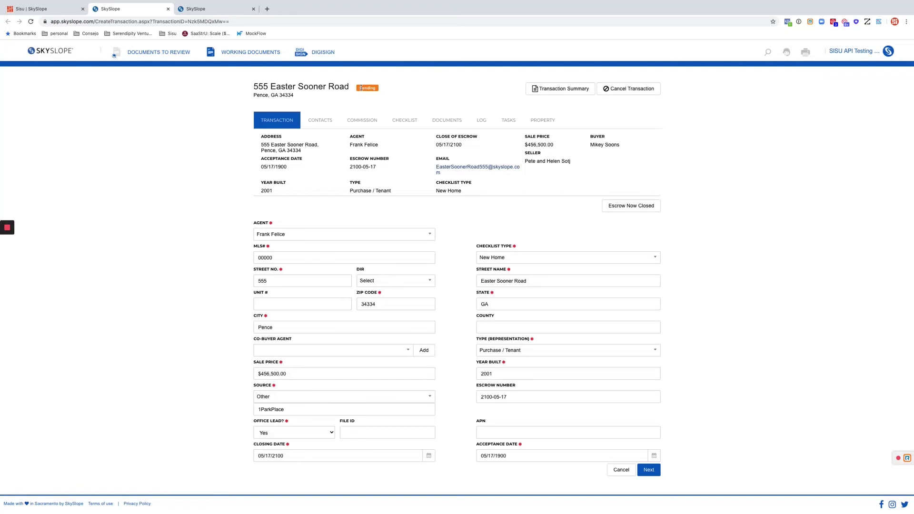
{"action": "left_click", "coordinate": [376, 87]}
{"action": "left_click_drag", "start_coordinate": [577, 164], "coordinate": [255, 141]}
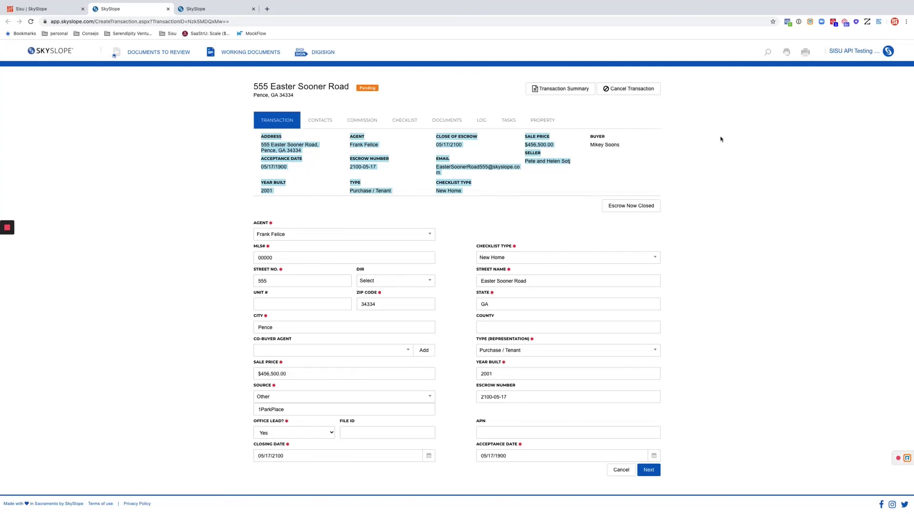
{"action": "left_click", "coordinate": [109, 208]}
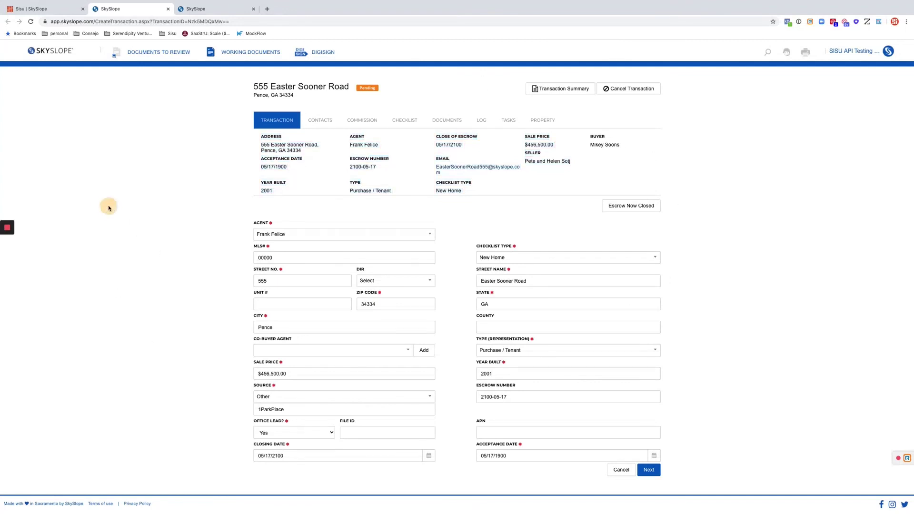
{"action": "left_click", "coordinate": [650, 473]}
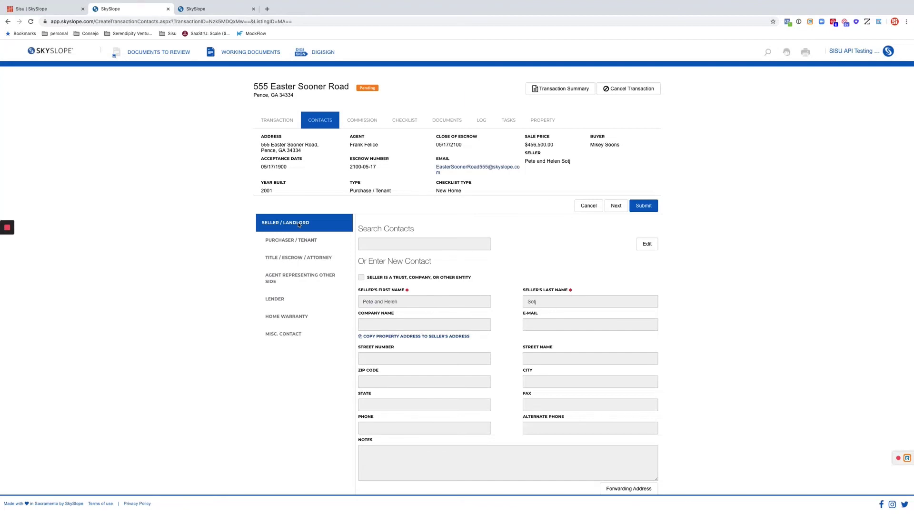
Review the buyer, other-side agent, lender and home warranty contacts, ending on American Title Company
{"action": "left_click", "coordinate": [284, 241]}
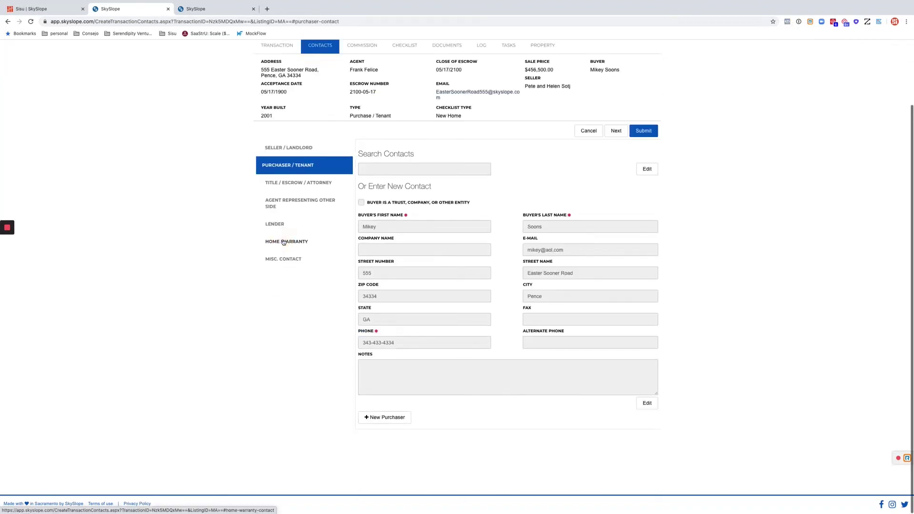
{"action": "left_click", "coordinate": [280, 196]}
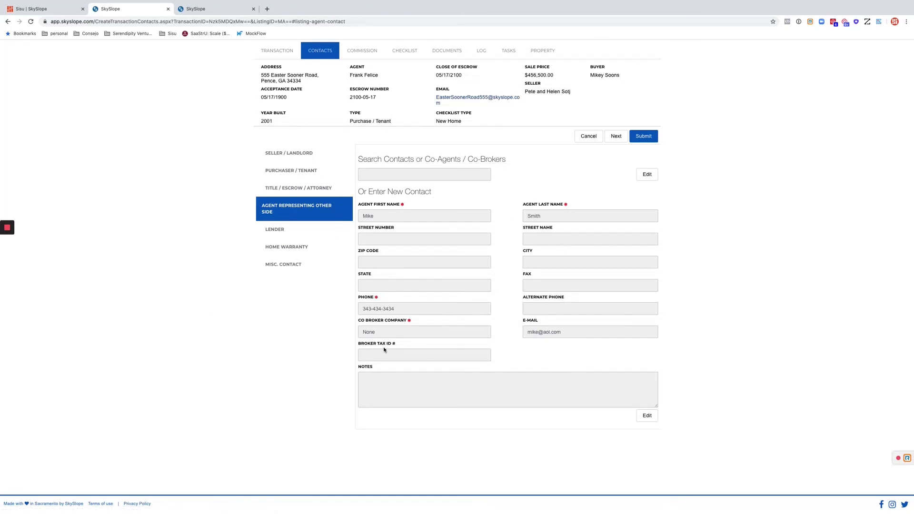
{"action": "left_click", "coordinate": [274, 234]}
{"action": "left_click", "coordinate": [275, 237]}
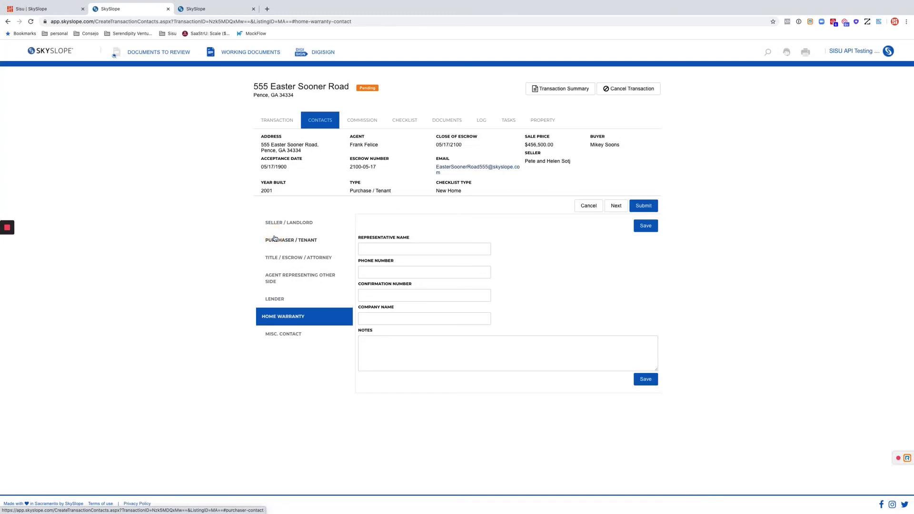
{"action": "left_click", "coordinate": [276, 259]}
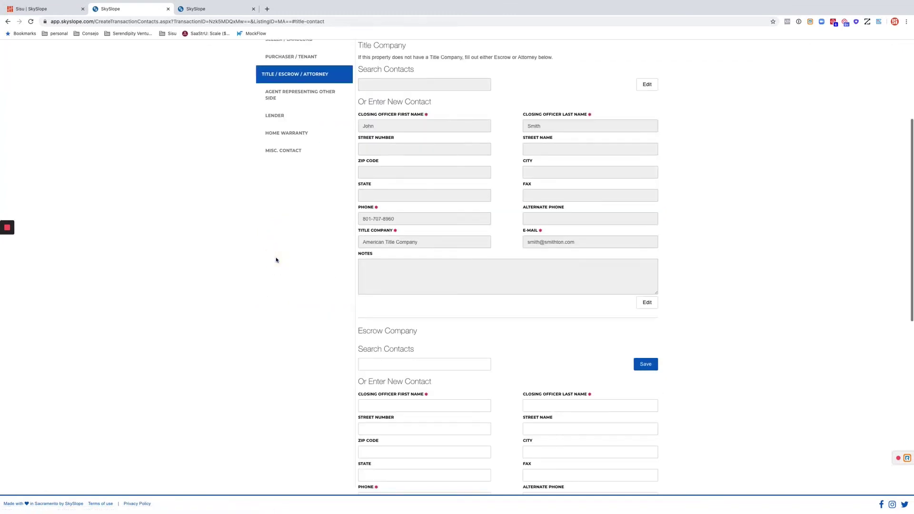
{"action": "scroll", "coordinate": [276, 260], "scroll_direction": "up", "scroll_amount": 3}
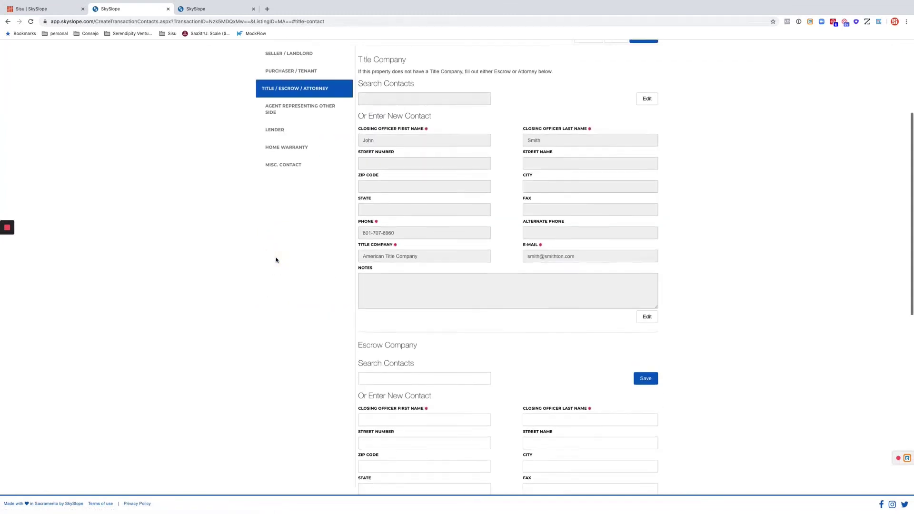
{"action": "scroll", "coordinate": [276, 260], "scroll_direction": "up", "scroll_amount": 1}
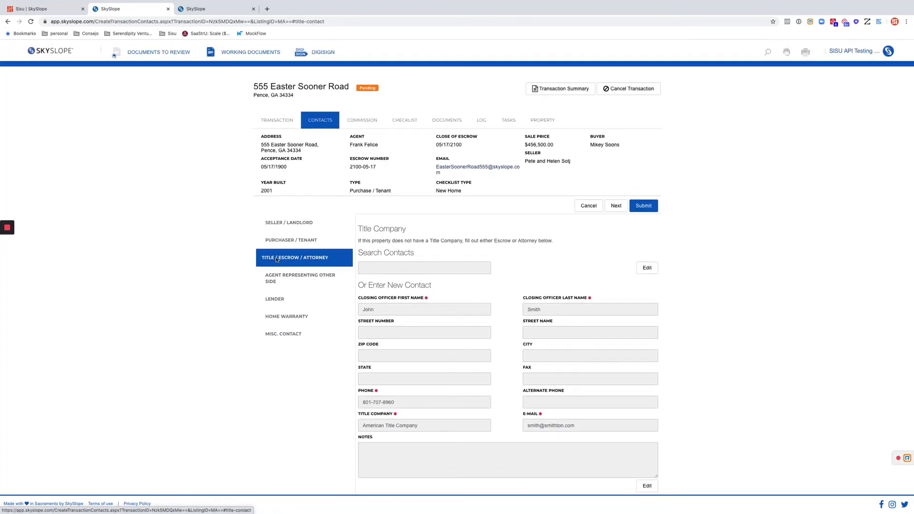
{"action": "scroll", "coordinate": [276, 260], "scroll_direction": "down", "scroll_amount": 1}
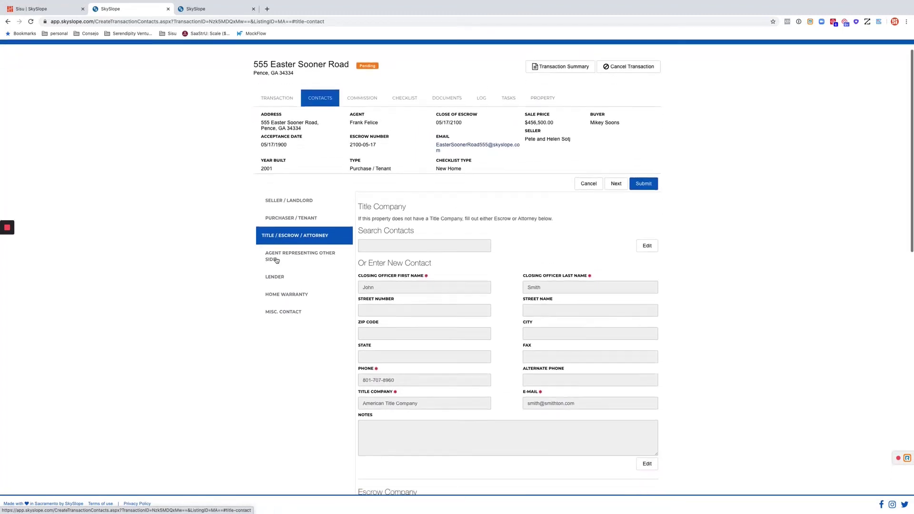
{"action": "scroll", "coordinate": [276, 260], "scroll_direction": "up", "scroll_amount": 1}
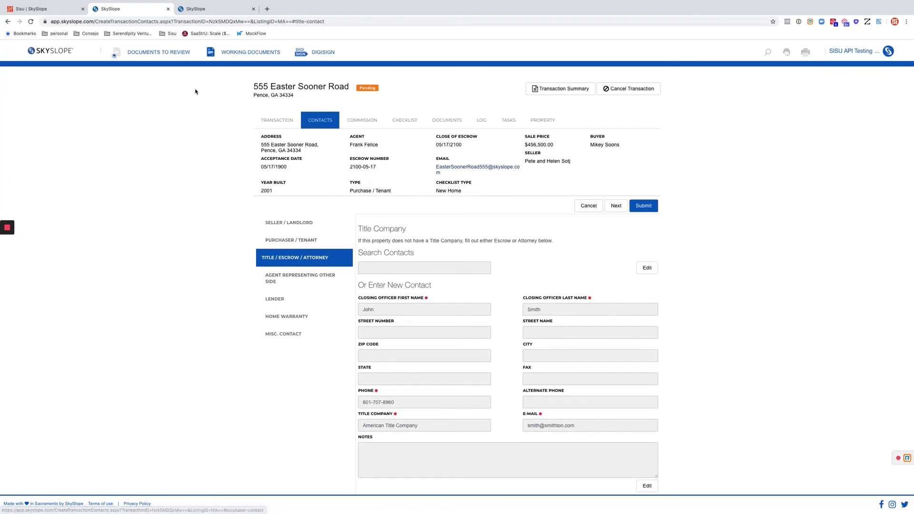
In Sisu, set the under-contract date to June 18 and settlement date to June 25
{"action": "left_click", "coordinate": [34, 10]}
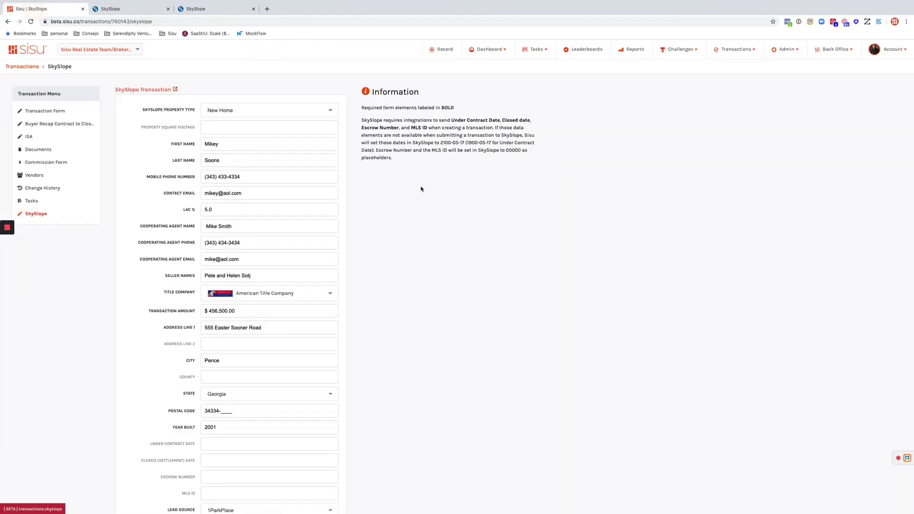
{"action": "scroll", "coordinate": [412, 323], "scroll_direction": "down", "scroll_amount": 3}
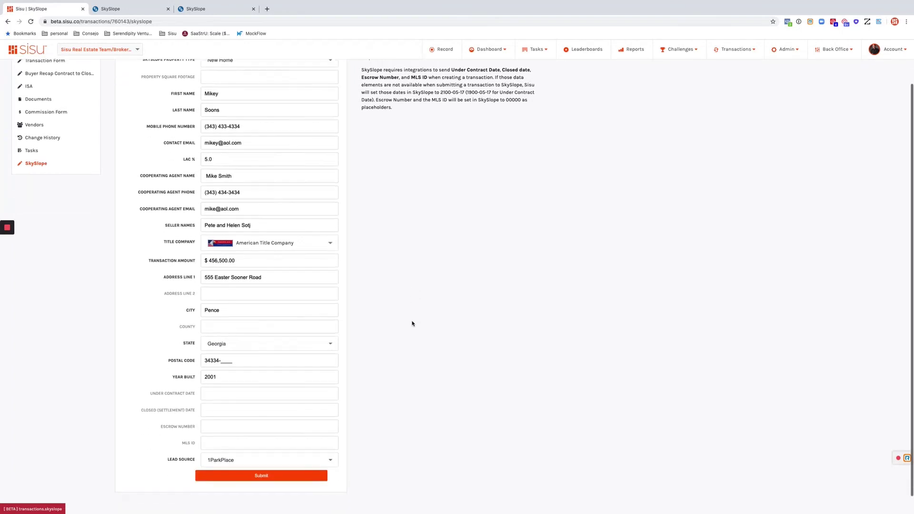
{"action": "left_click", "coordinate": [226, 376]}
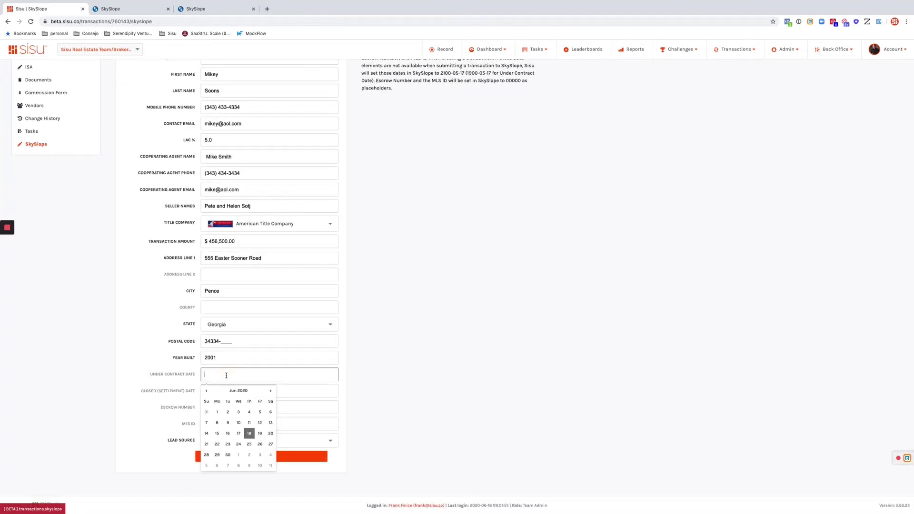
{"action": "left_click", "coordinate": [248, 435]}
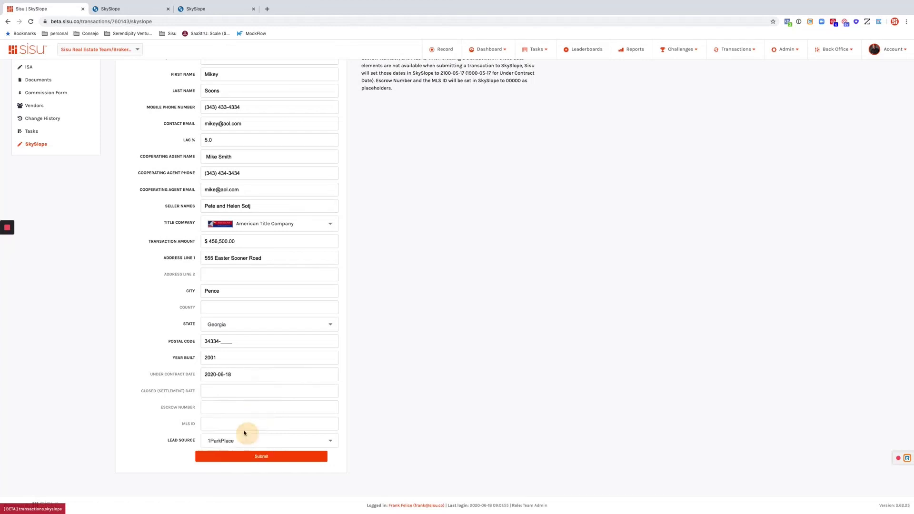
{"action": "left_click", "coordinate": [213, 391]}
{"action": "left_click", "coordinate": [248, 460]}
Enter escrow number 34334334 and MLS ID 3434343, submit the update, and close old SkySlope tabs
{"action": "left_click", "coordinate": [207, 408]}
{"action": "type", "text": "34334334"}
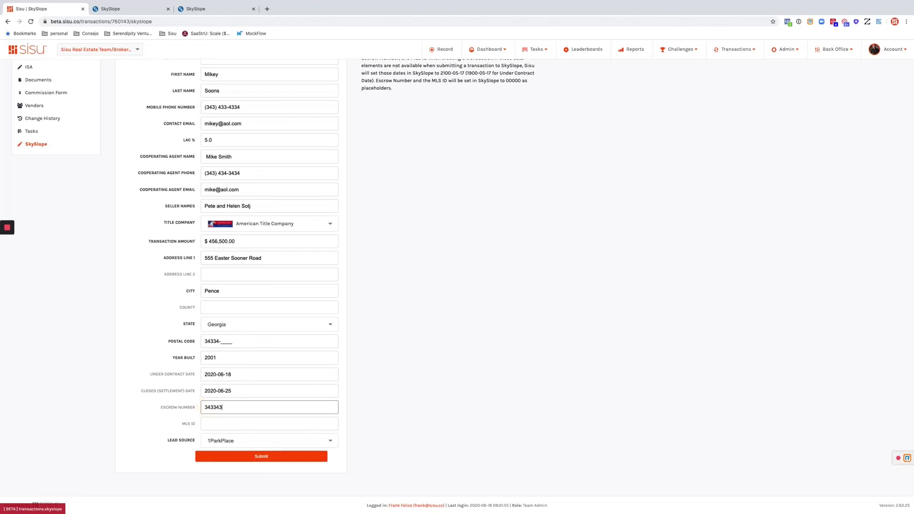
{"action": "key", "text": "Tab"}
{"action": "type", "text": "3434343"}
{"action": "left_click", "coordinate": [243, 457]}
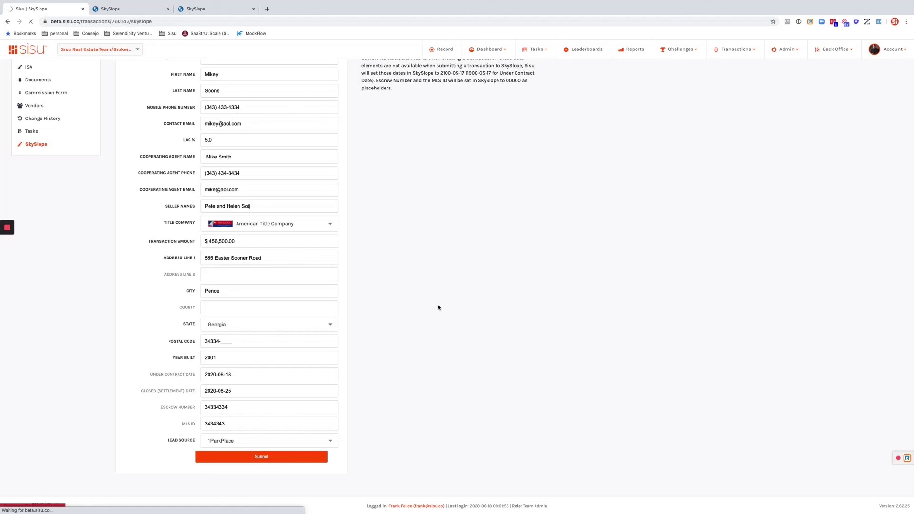
{"action": "left_click", "coordinate": [169, 10]}
{"action": "left_click", "coordinate": [169, 9]}
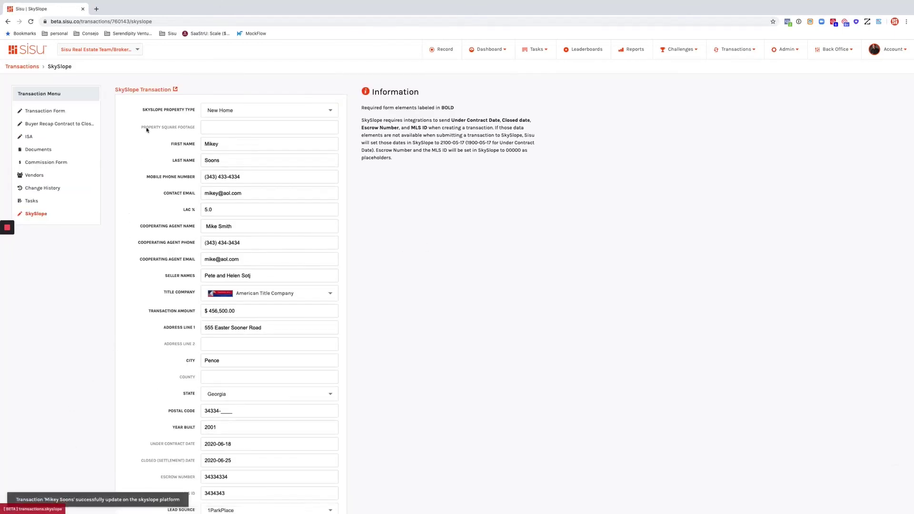
Verify SkySlope shows closing 06/25/2020 and acceptance 06/18/2020, then go back to Sisu
{"action": "left_click", "coordinate": [136, 89]}
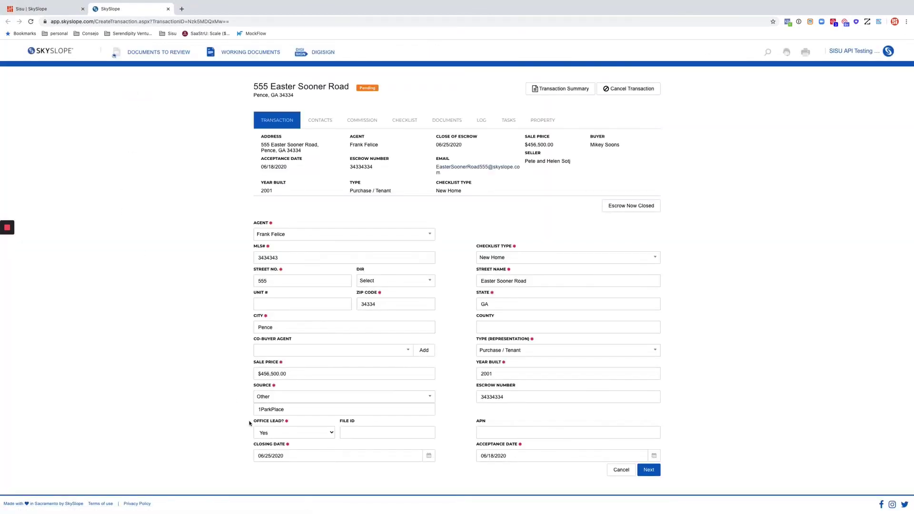
{"action": "left_click_drag", "start_coordinate": [263, 458], "coordinate": [296, 456]}
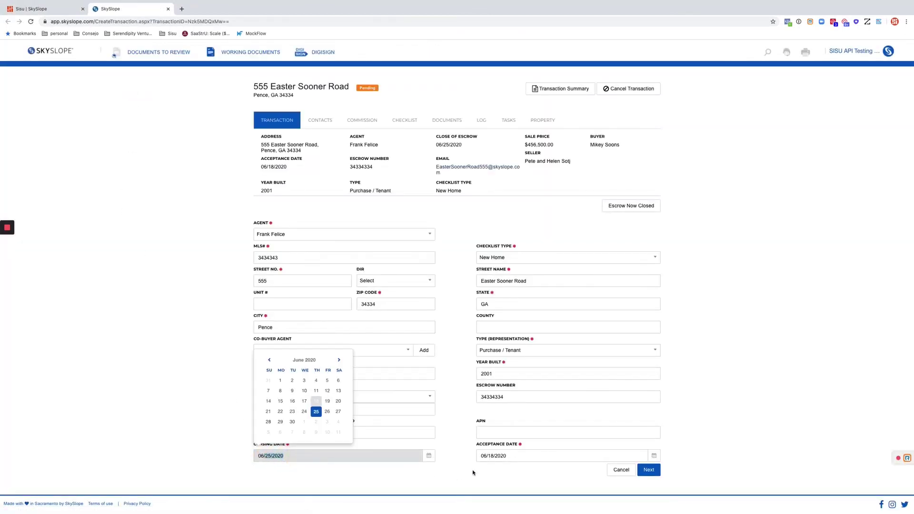
{"action": "left_click", "coordinate": [510, 456]}
{"action": "left_click", "coordinate": [219, 228]}
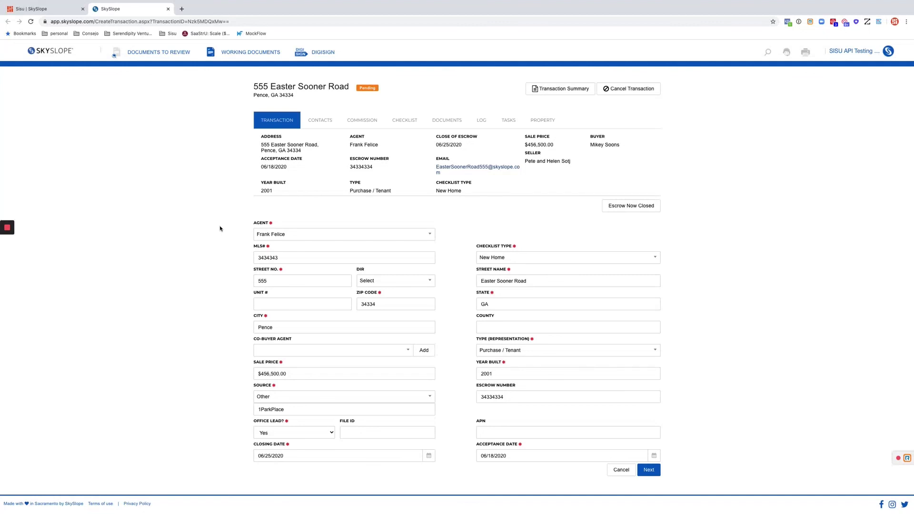
{"action": "left_click", "coordinate": [293, 455]}
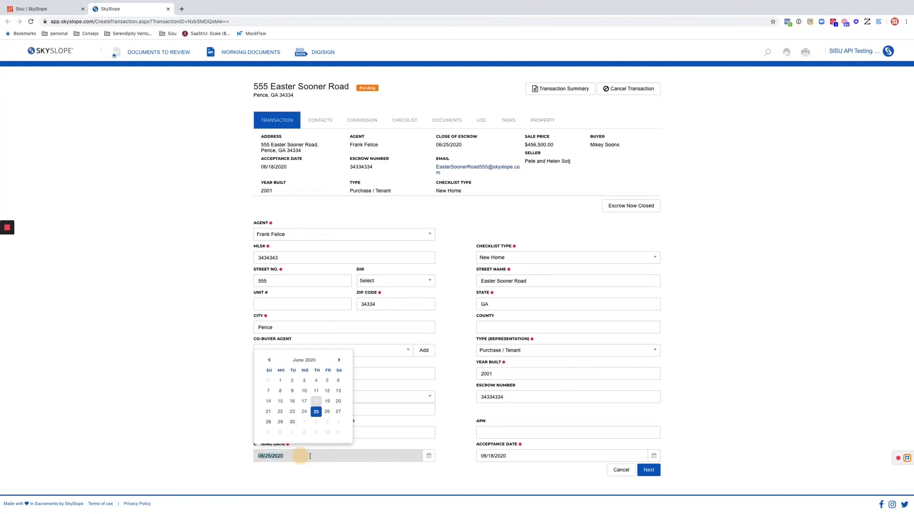
{"action": "left_click", "coordinate": [486, 456]}
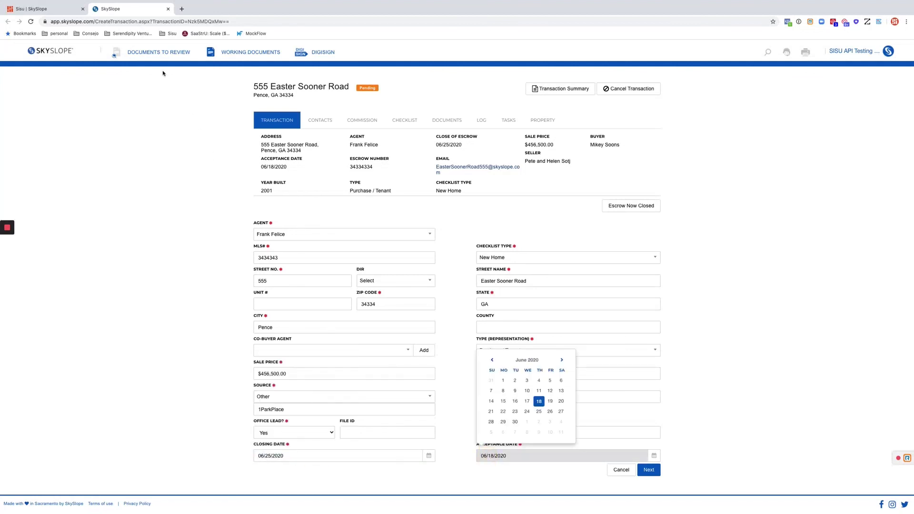
{"action": "left_click", "coordinate": [30, 10]}
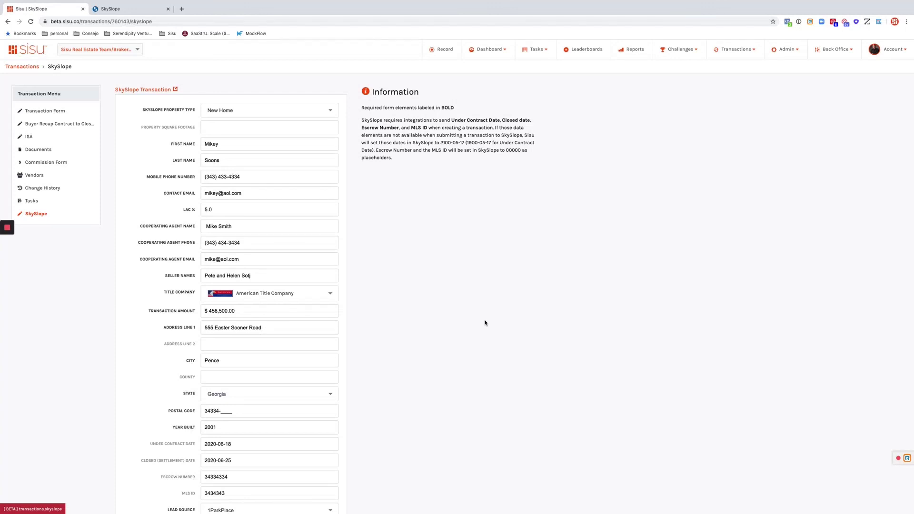
{"action": "mouse_move", "coordinate": [9, 231]}
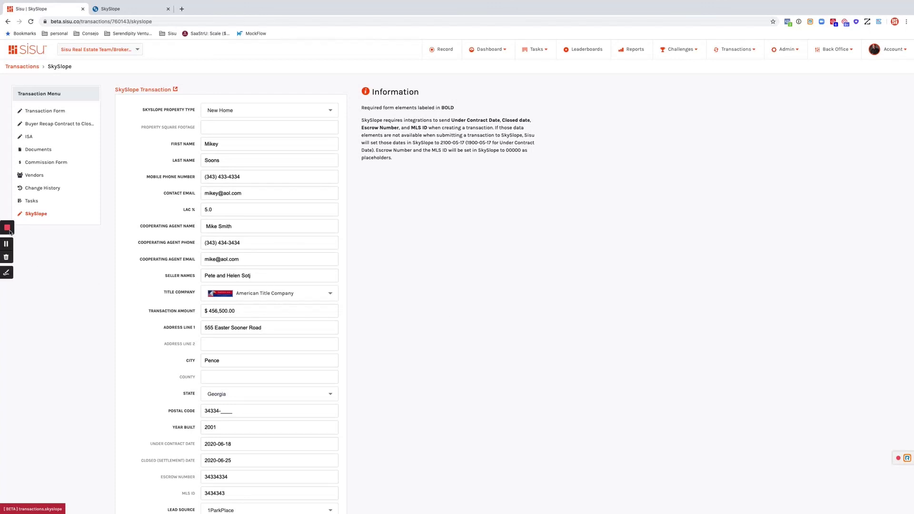